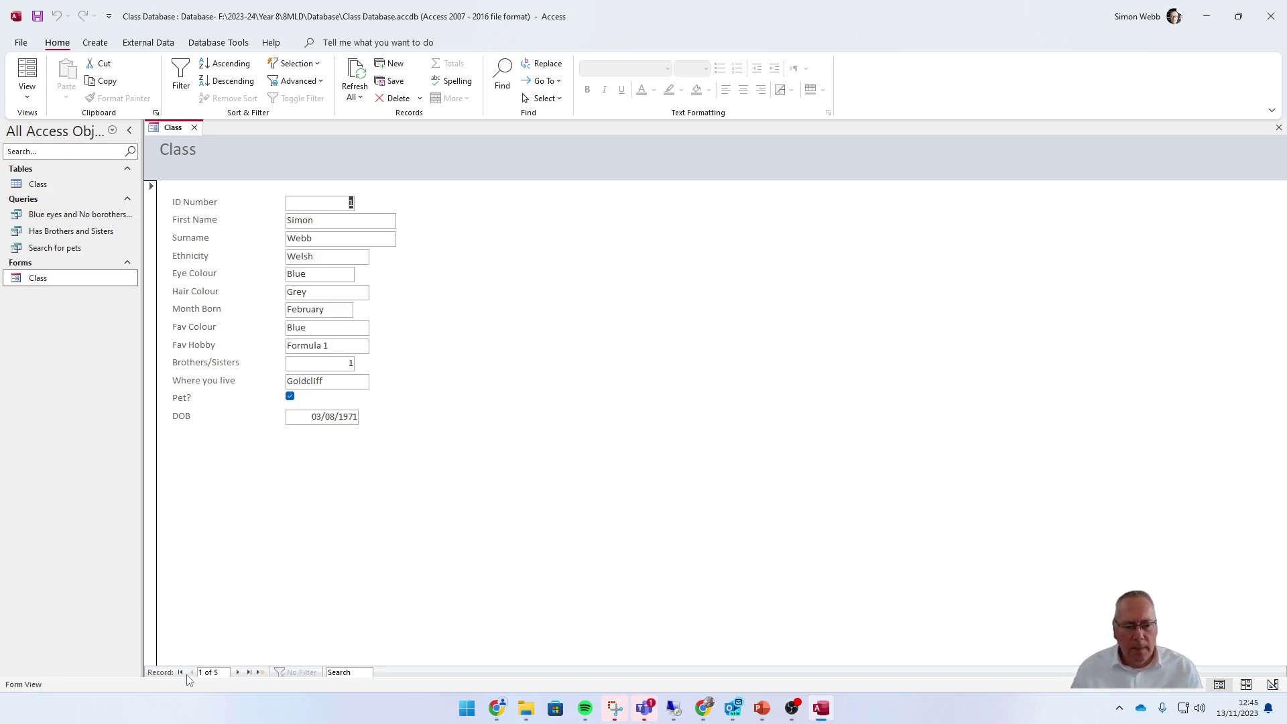
# - Browse the Class form forward to the last record and back to the first one
pyautogui.click(238, 673)
pyautogui.click(238, 673)
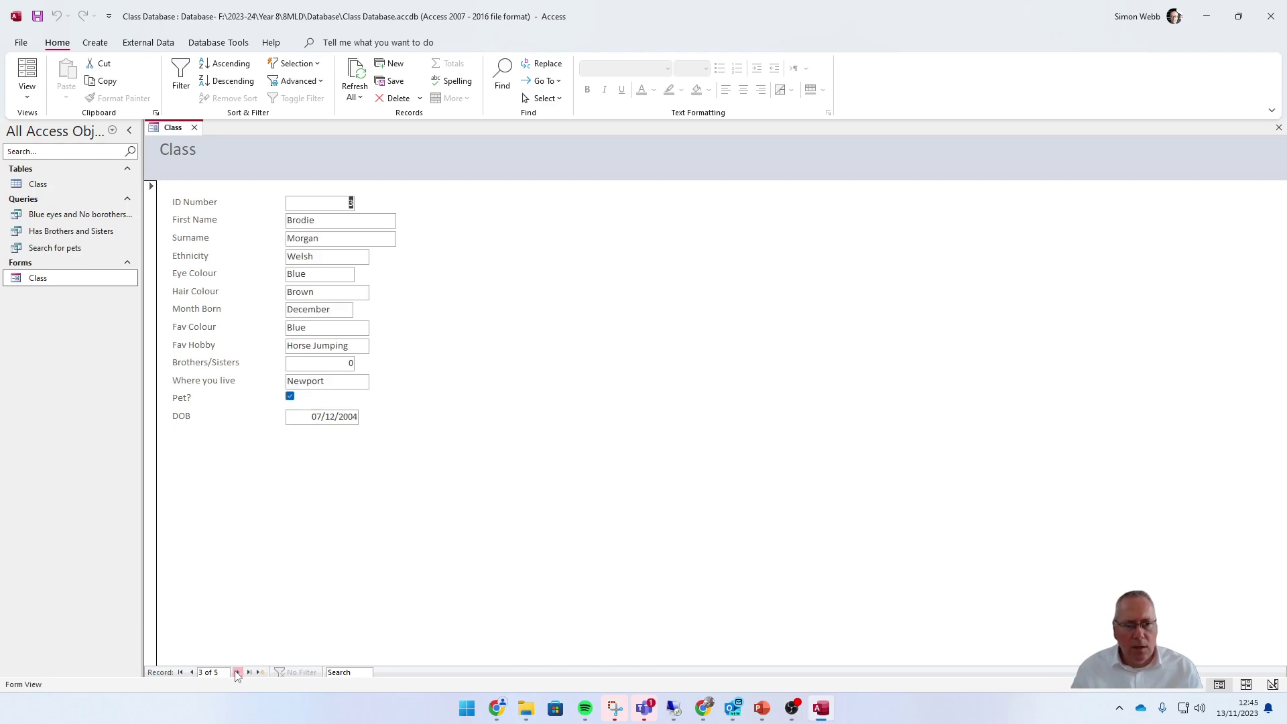
pyautogui.click(238, 673)
pyautogui.click(238, 673)
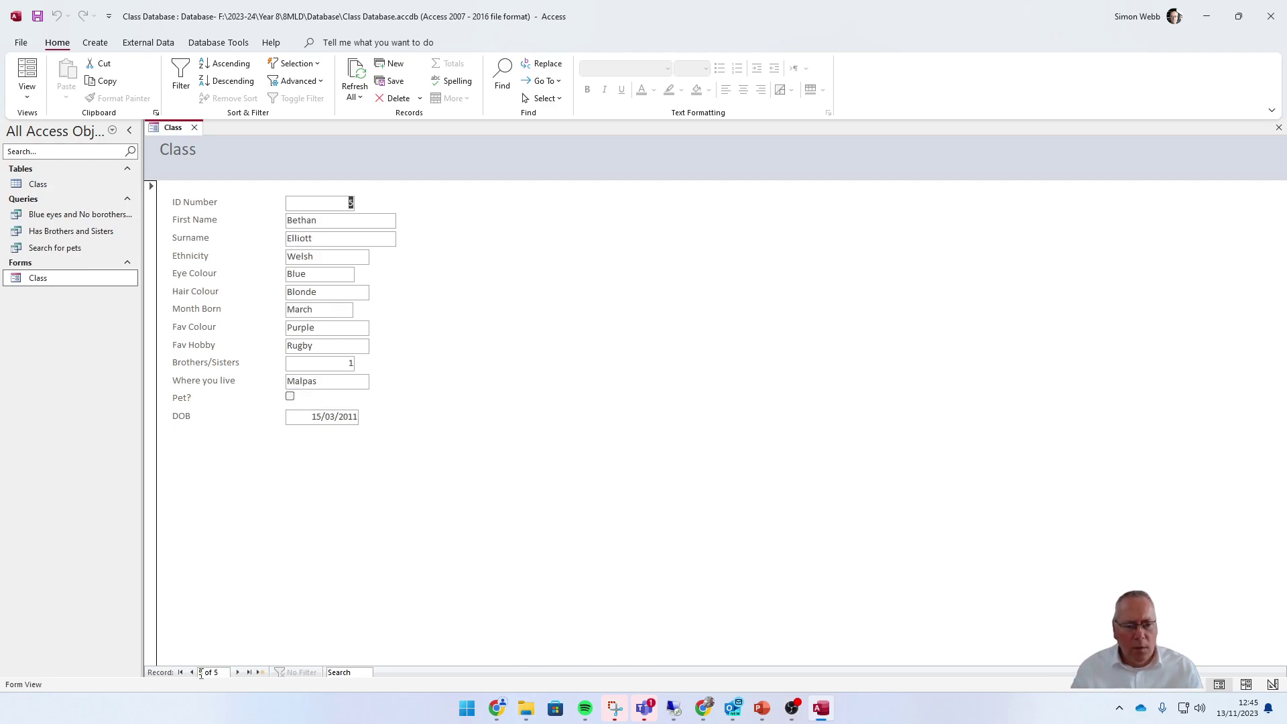
pyautogui.click(193, 672)
pyautogui.click(193, 672)
pyautogui.click(192, 673)
pyautogui.click(192, 672)
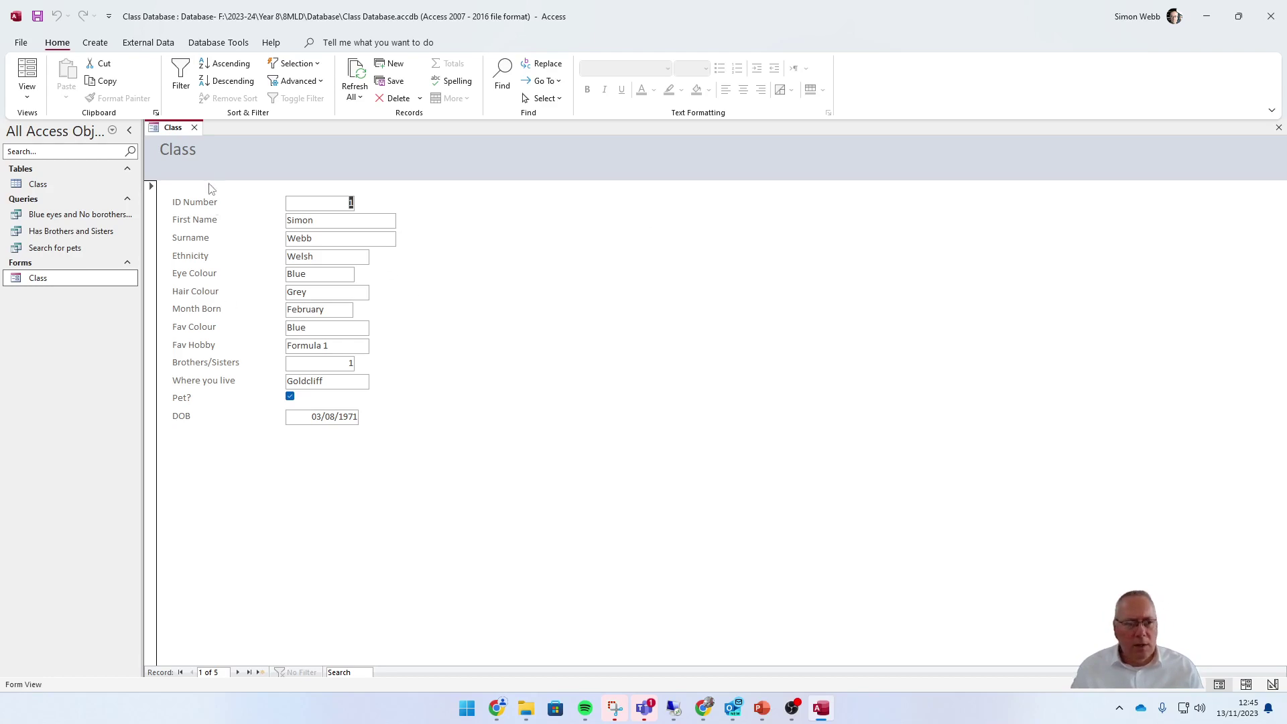
# - Switch the Class form to Design View and widen its design area to about 15 cm
pyautogui.rightClick(174, 132)
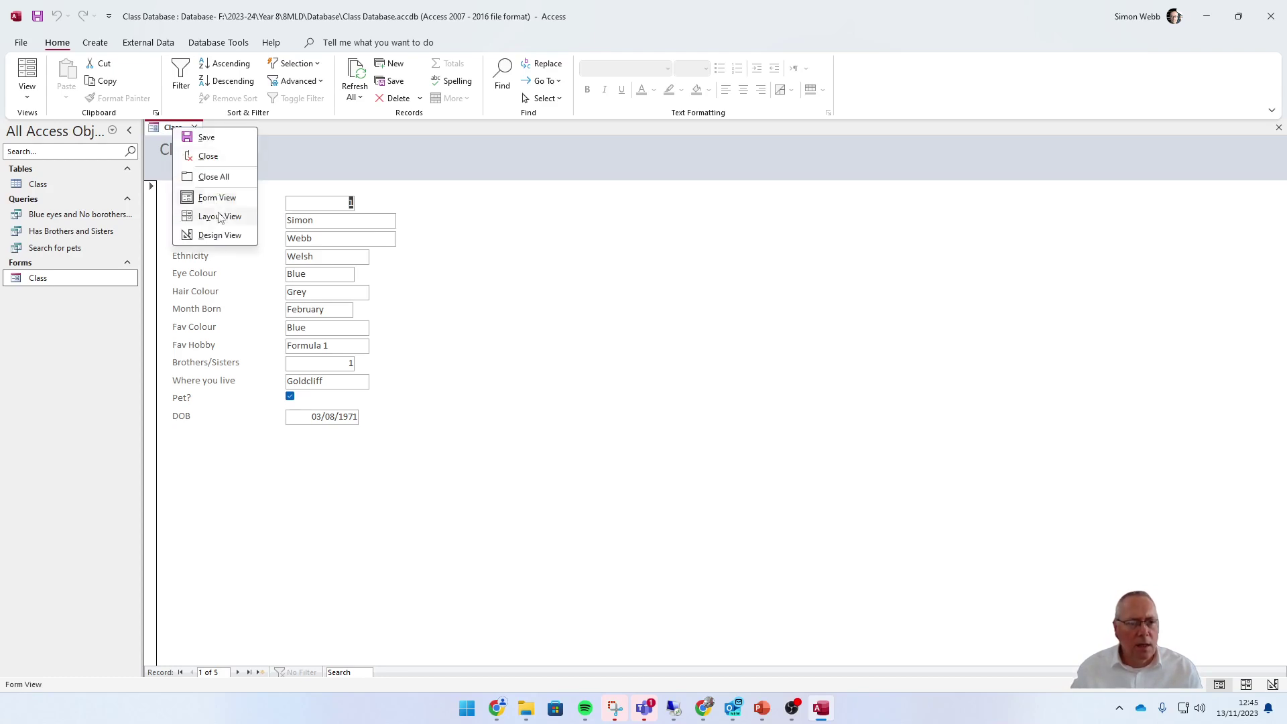
pyautogui.click(226, 236)
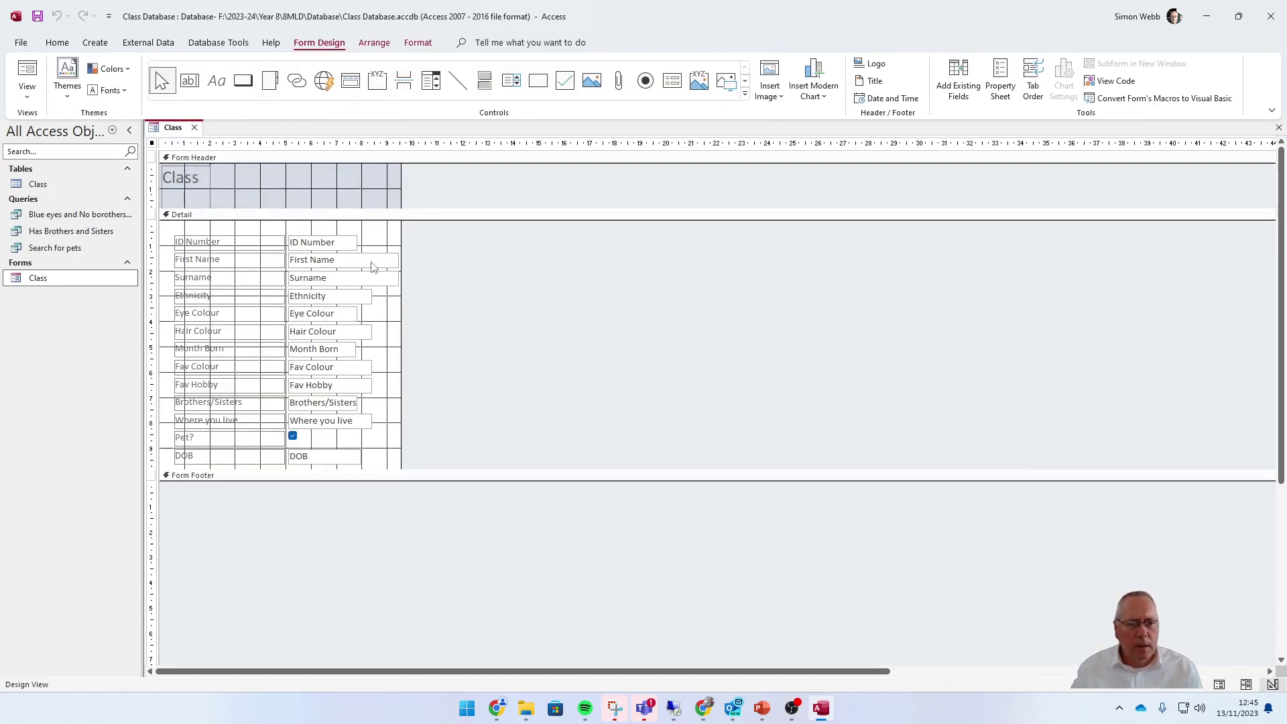
pyautogui.moveTo(401, 232); pyautogui.dragTo(540, 238)
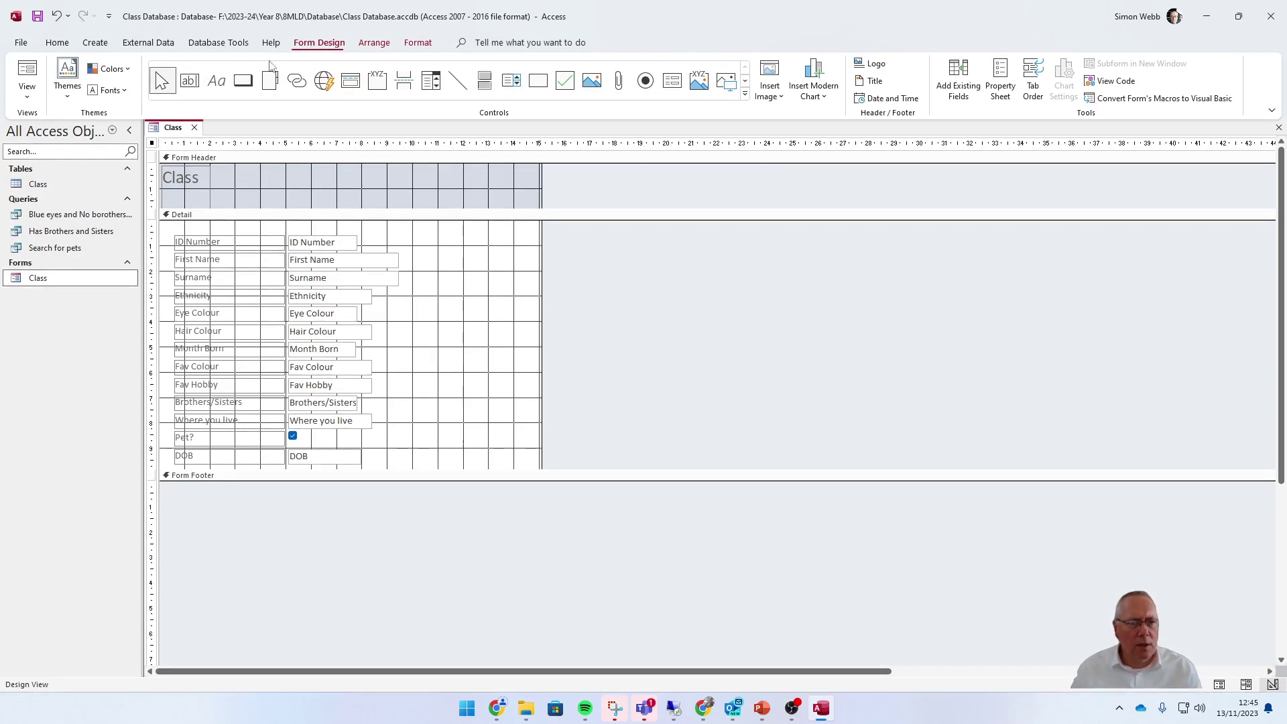
# - Draw a command button beside the ID Number field and assign it the Record Navigation action Go To Next Record
pyautogui.click(245, 82)
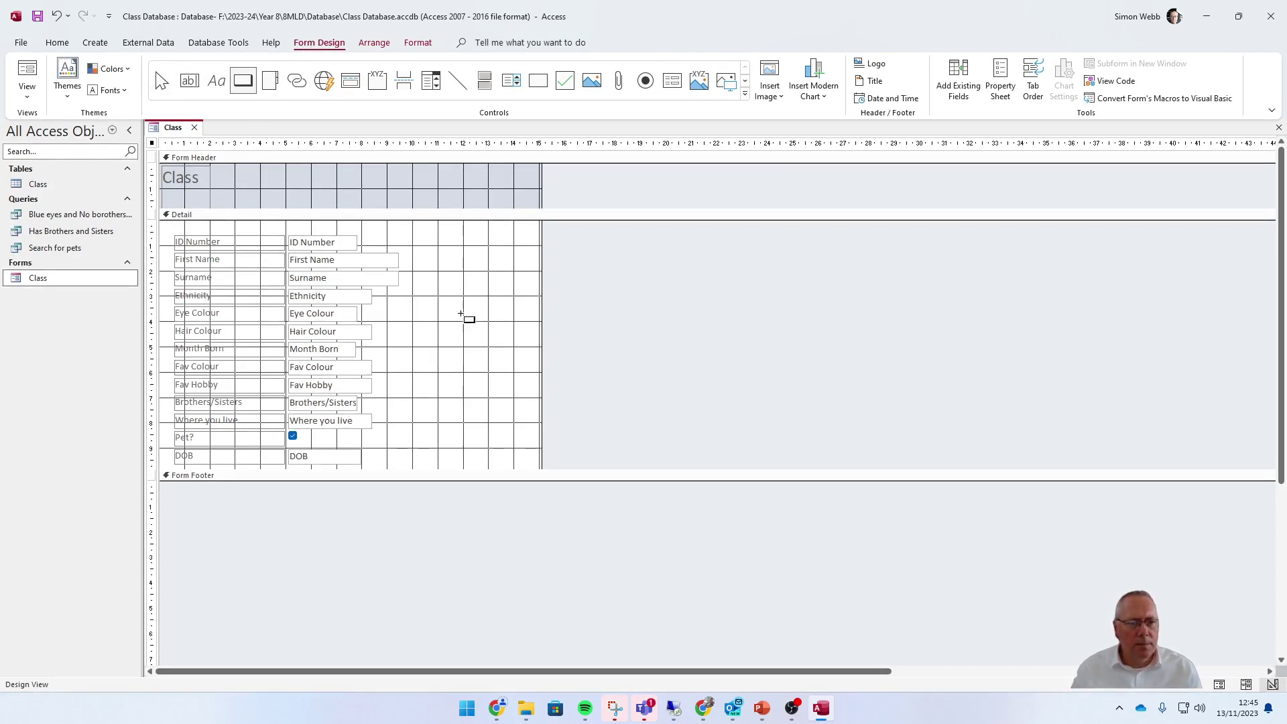
pyautogui.moveTo(439, 247); pyautogui.dragTo(516, 272)
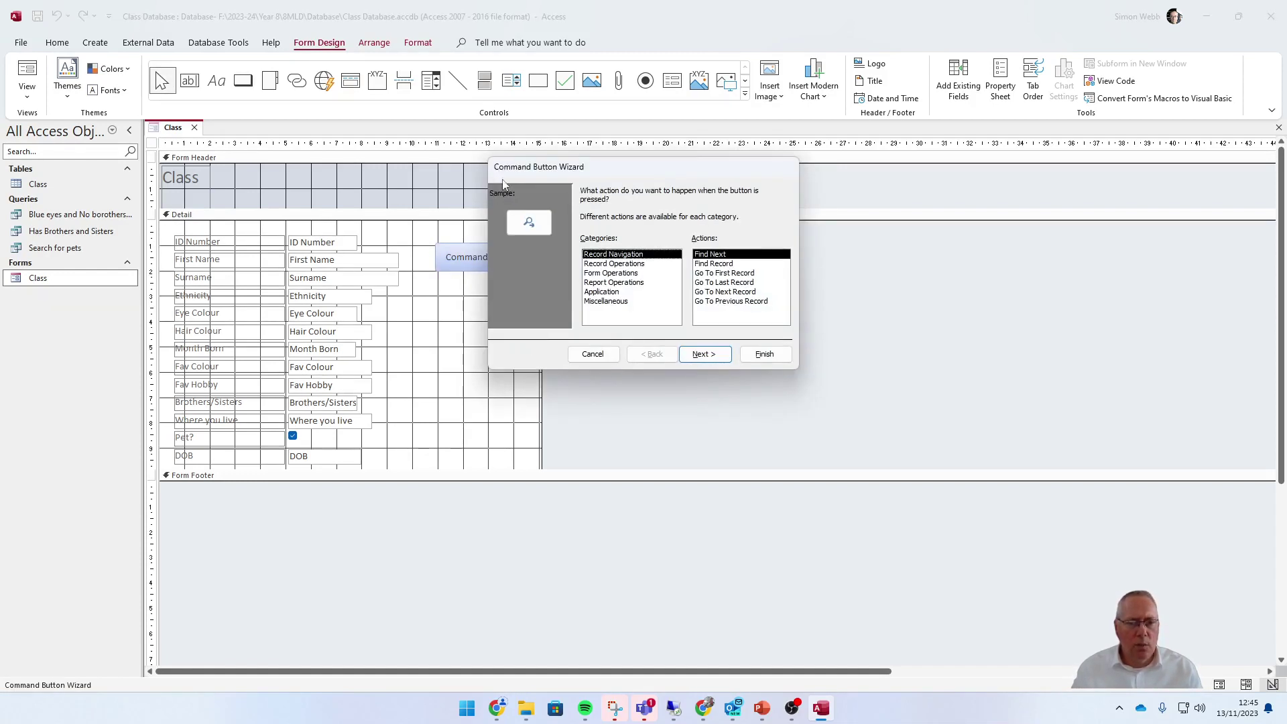
pyautogui.moveTo(573, 169); pyautogui.dragTo(690, 169)
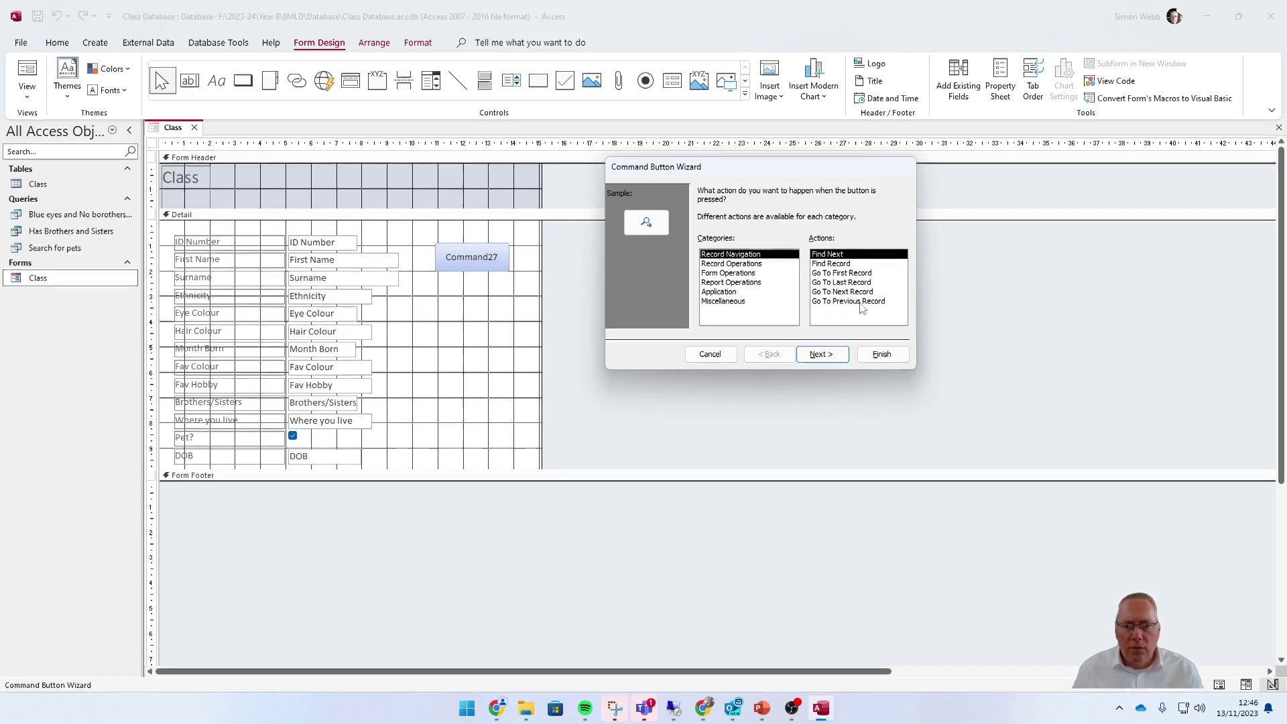
pyautogui.click(826, 292)
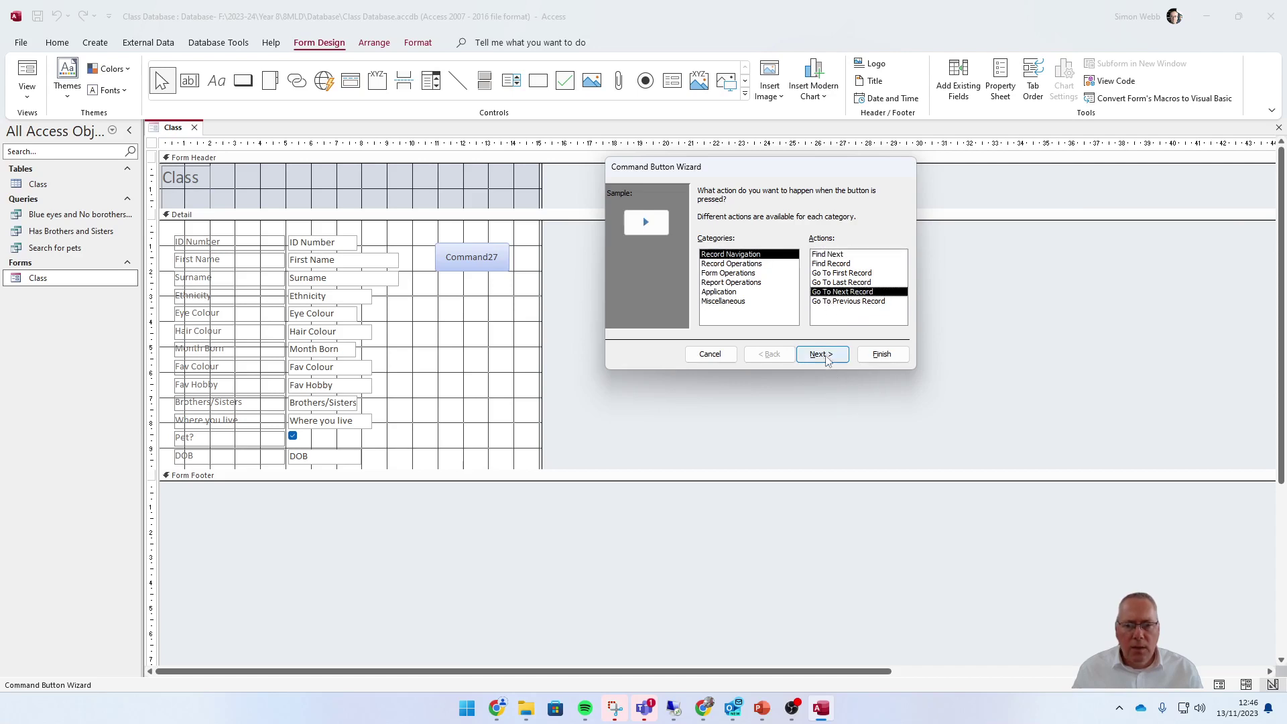
pyautogui.click(827, 357)
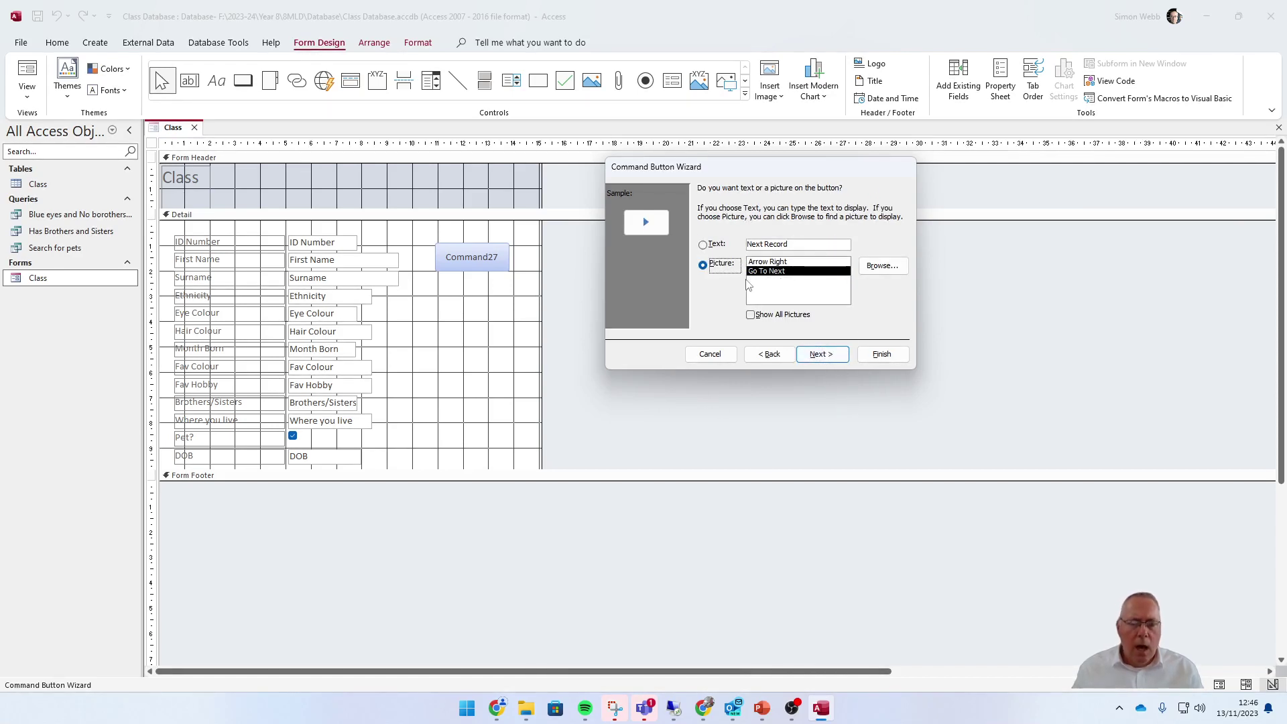
# - Compare text and picture for the button, choose the text Next Record, and finish the wizard with the default name
pyautogui.click(703, 246)
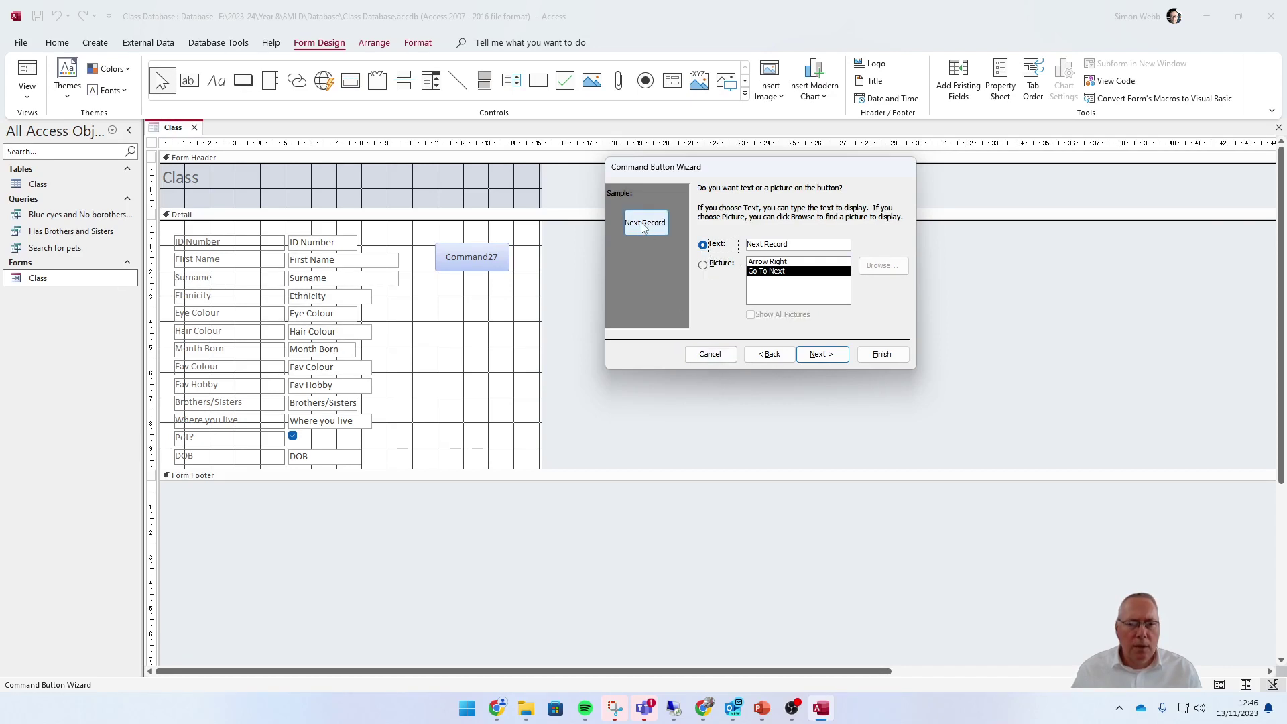
pyautogui.click(702, 265)
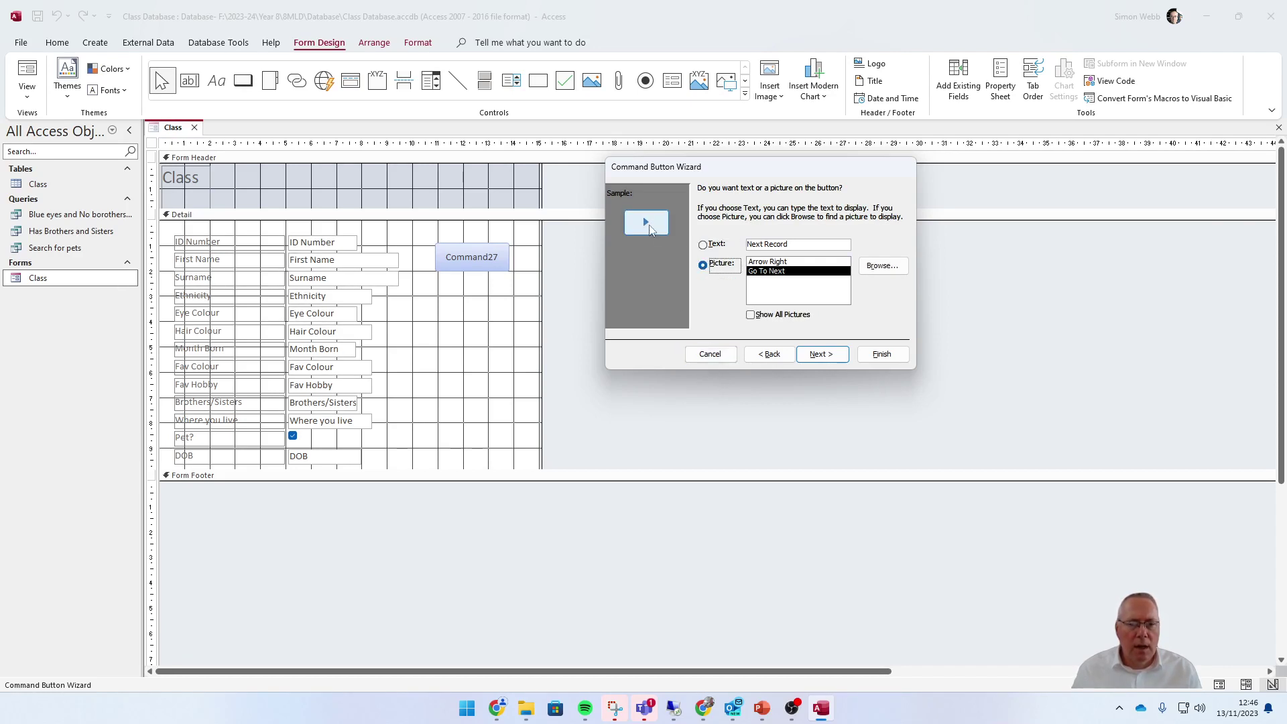
pyautogui.click(702, 245)
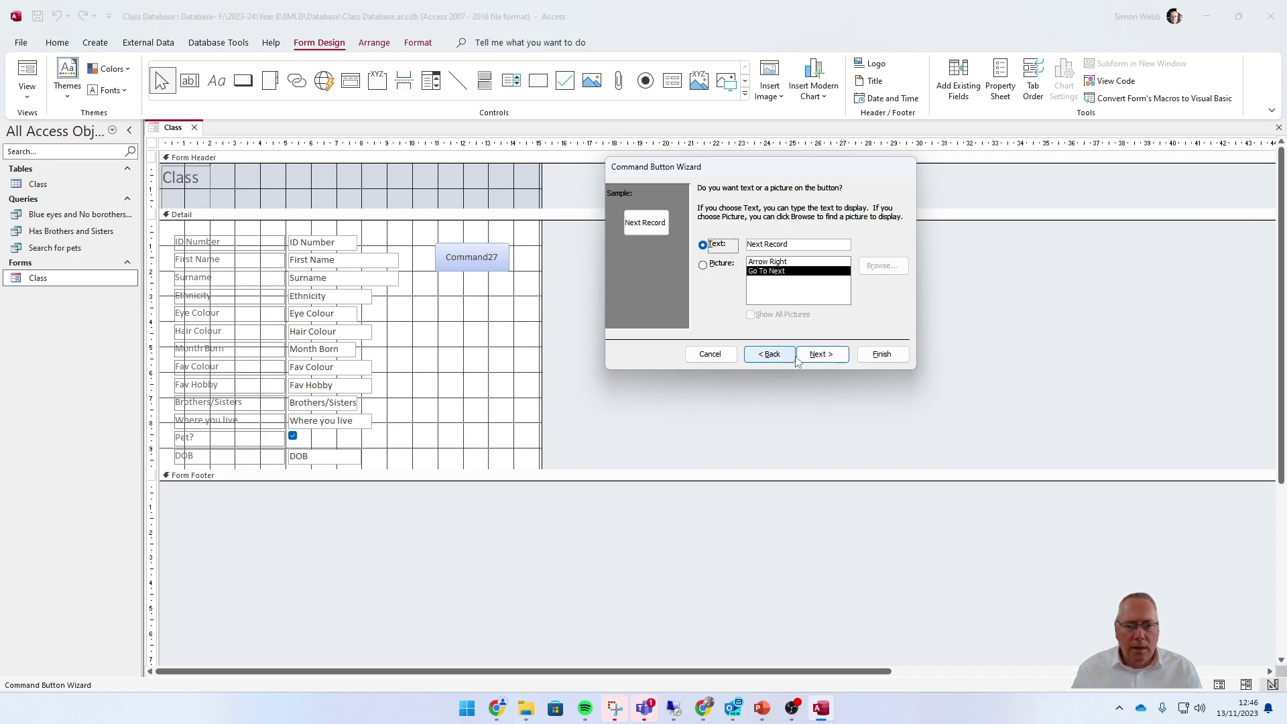
pyautogui.click(817, 353)
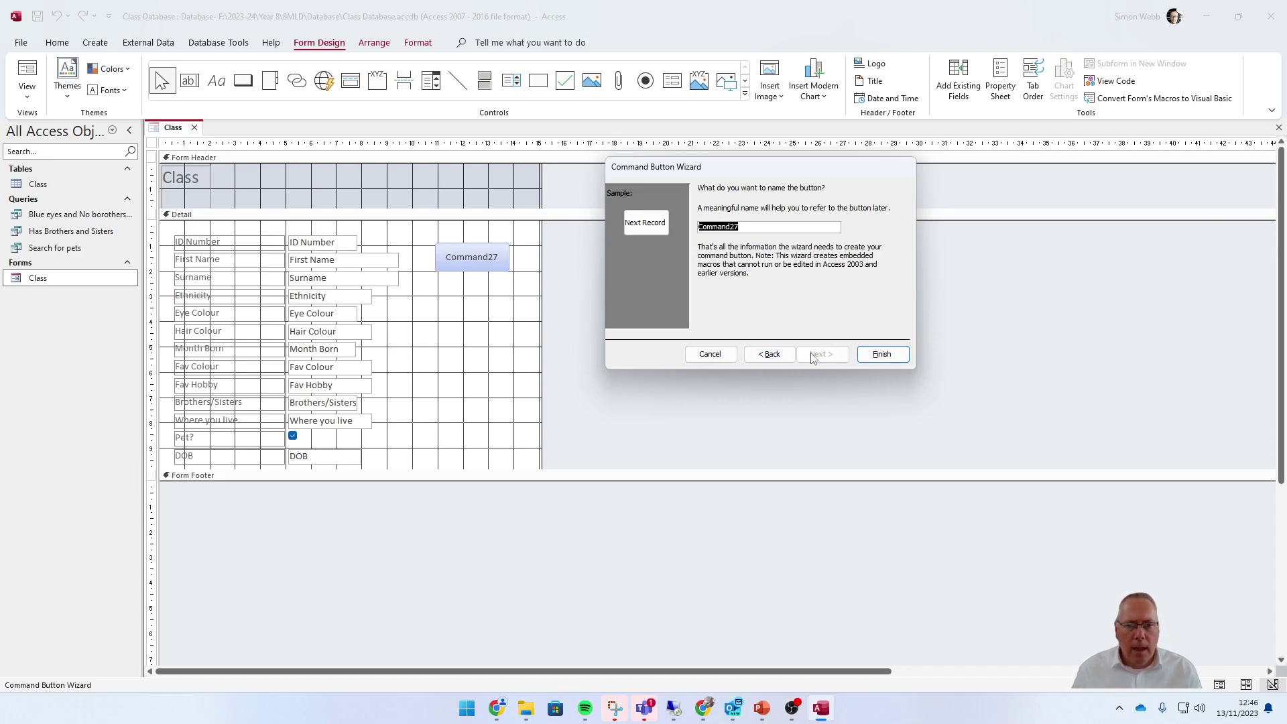
pyautogui.click(885, 354)
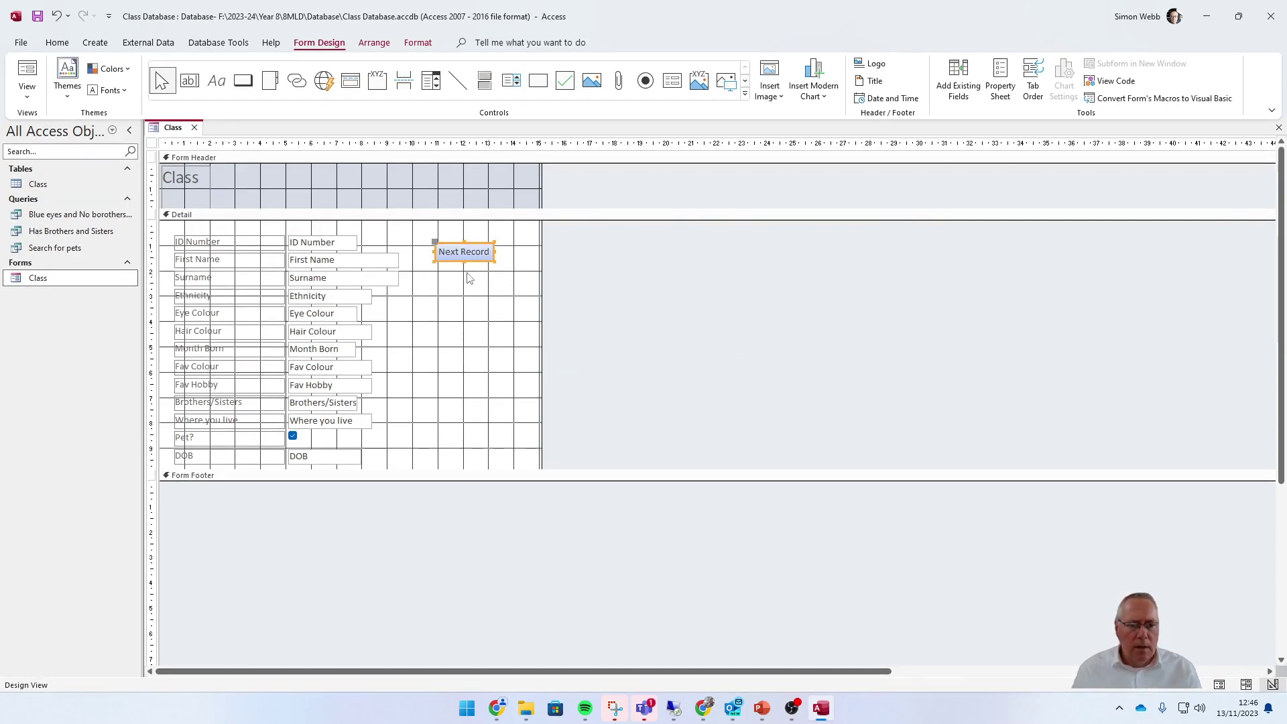
# - Add a second command button below Next Record with the Go To Previous Record action and the text Previous Record
pyautogui.click(244, 80)
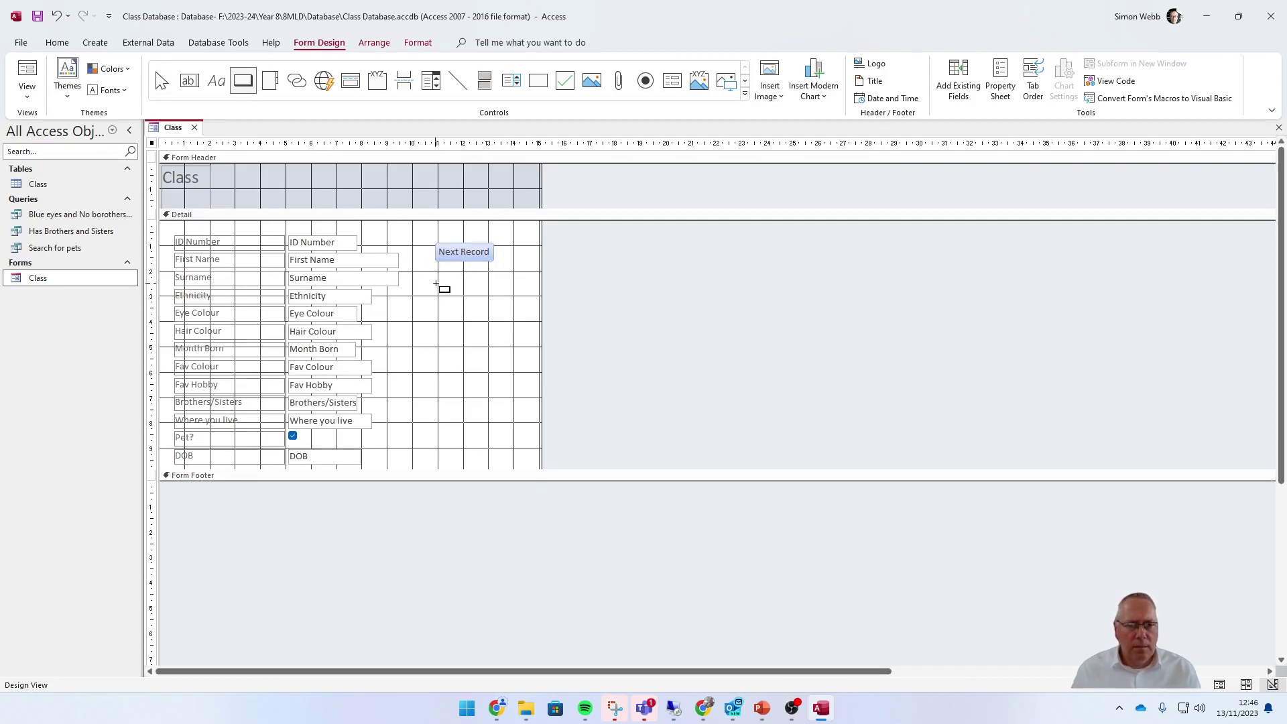
pyautogui.moveTo(436, 284); pyautogui.dragTo(503, 298)
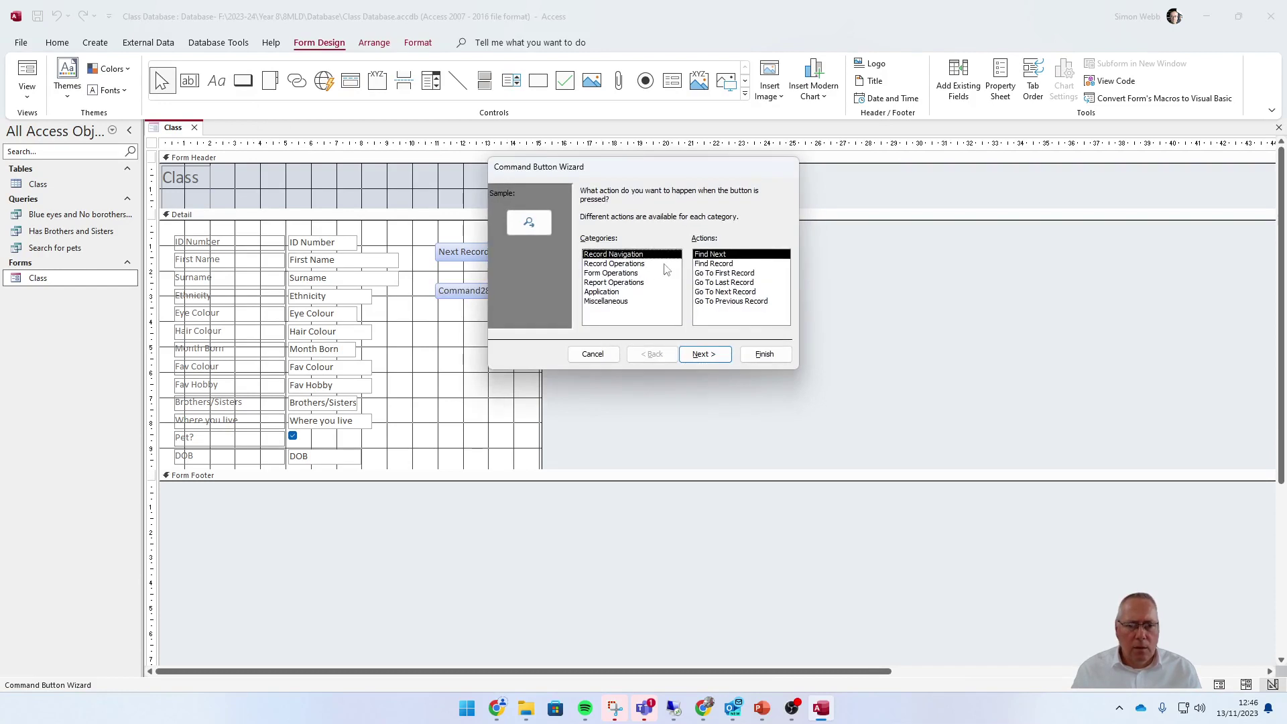
pyautogui.click(717, 302)
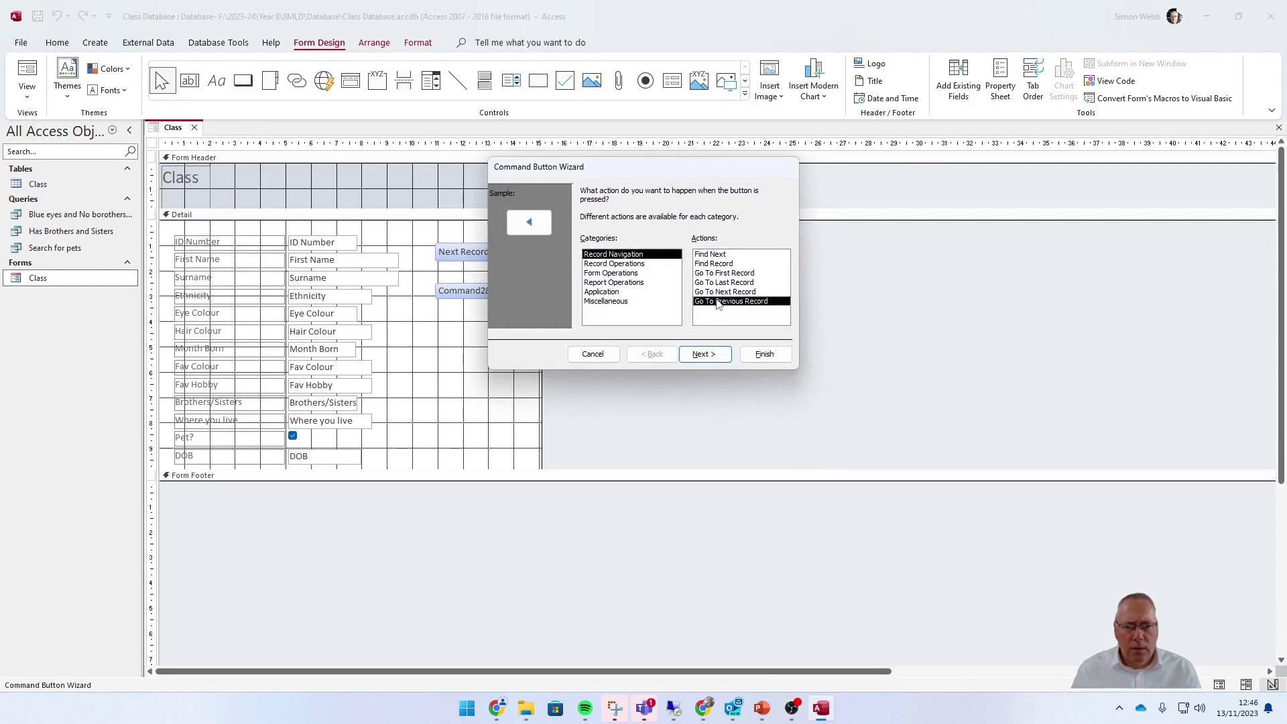
pyautogui.click(704, 354)
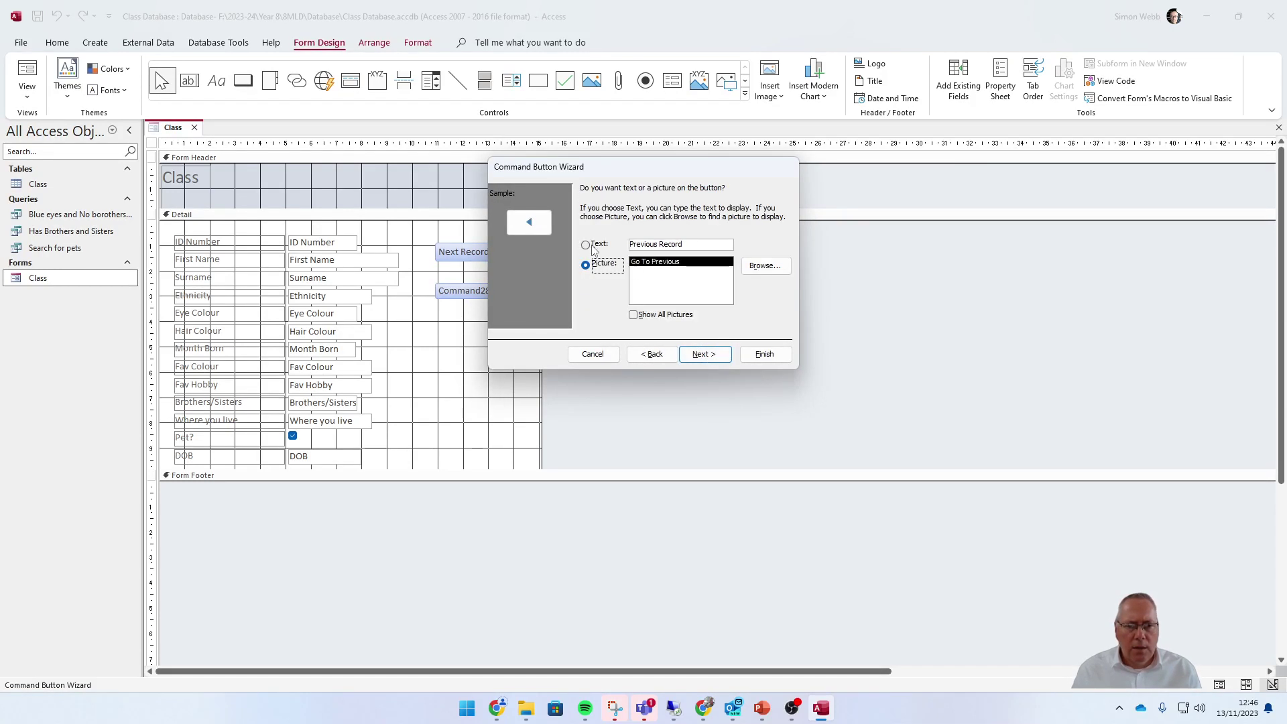
pyautogui.click(593, 246)
pyautogui.click(704, 354)
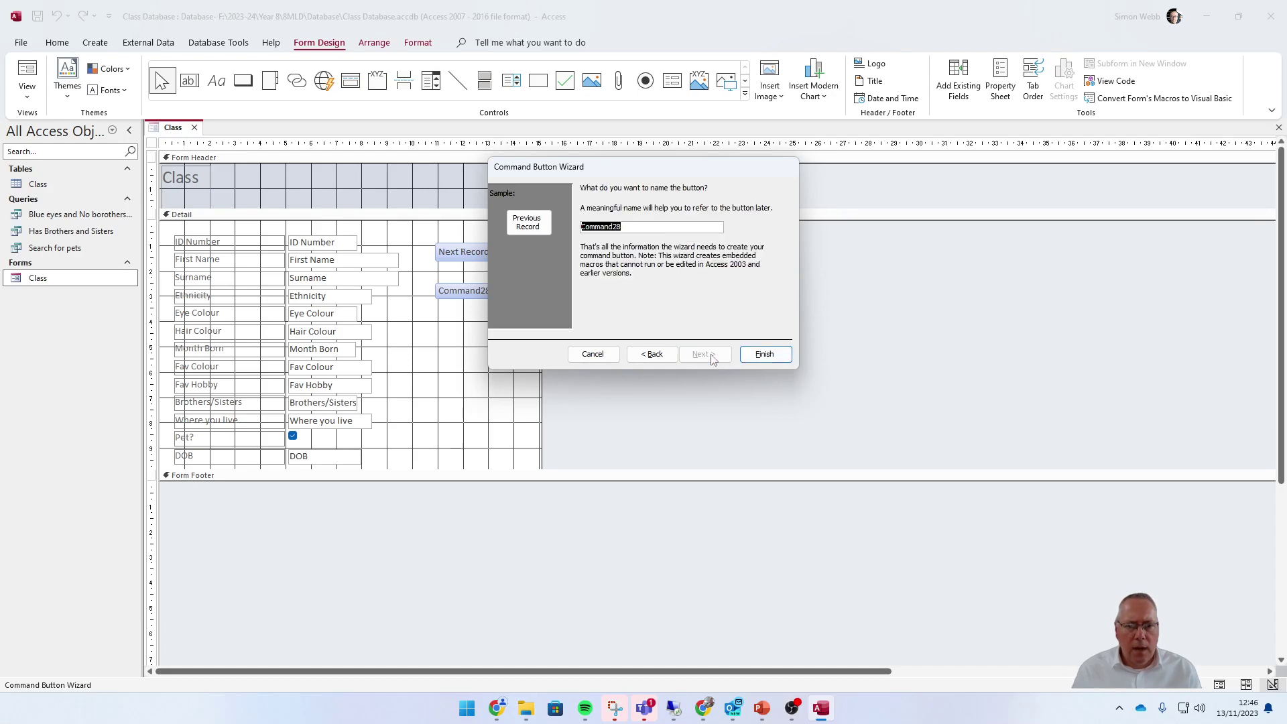
pyautogui.click(764, 354)
pyautogui.click(519, 383)
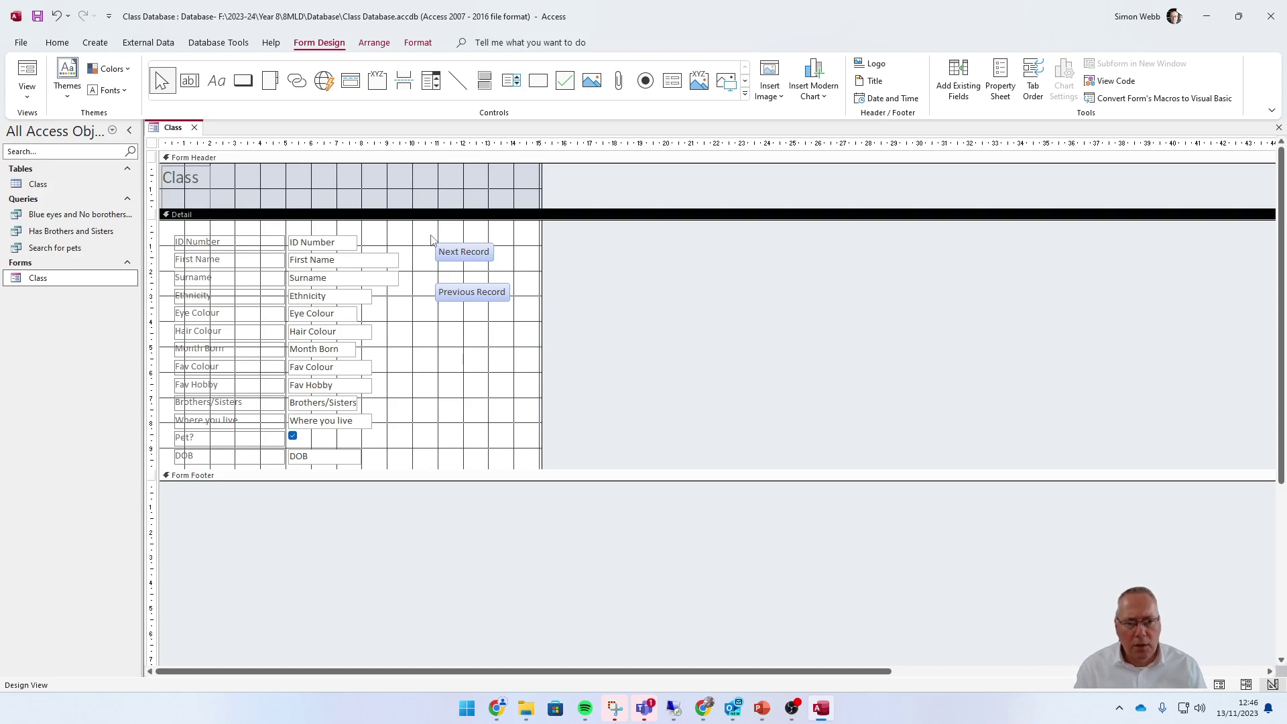
# - Size the Next Record and Previous Record buttons together to the widest one
pyautogui.moveTo(418, 234); pyautogui.dragTo(520, 323)
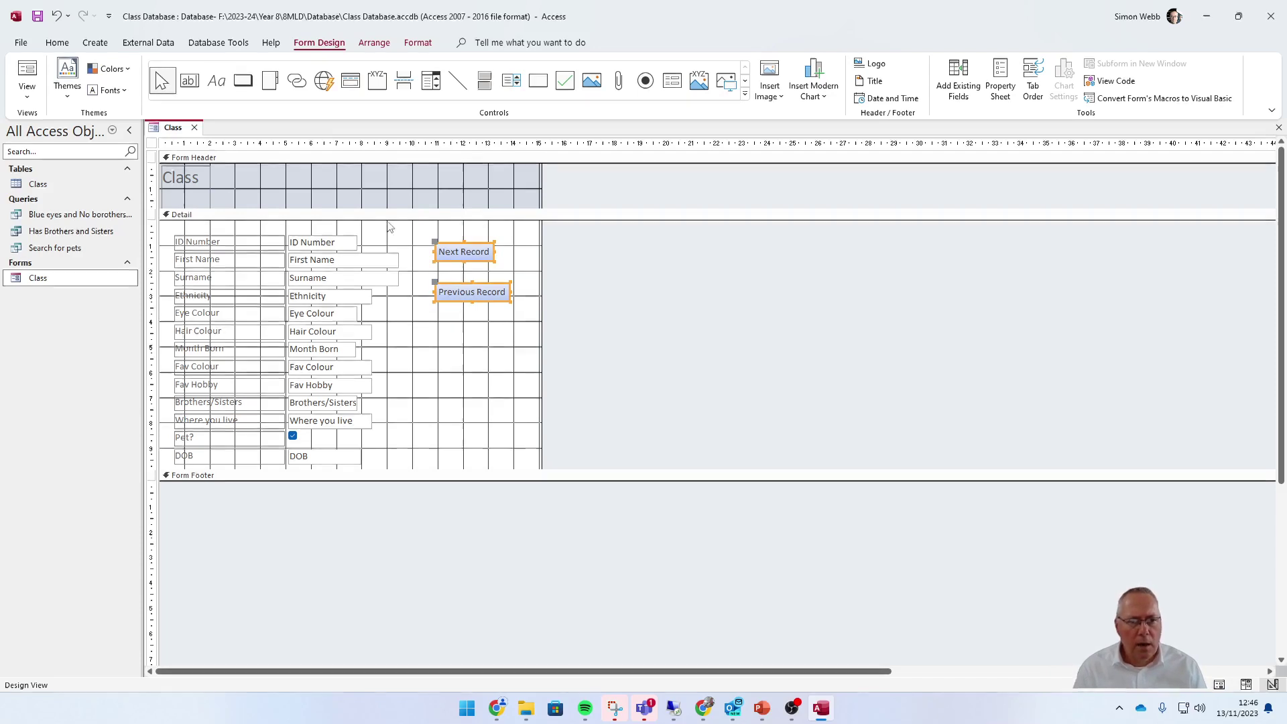
pyautogui.click(376, 43)
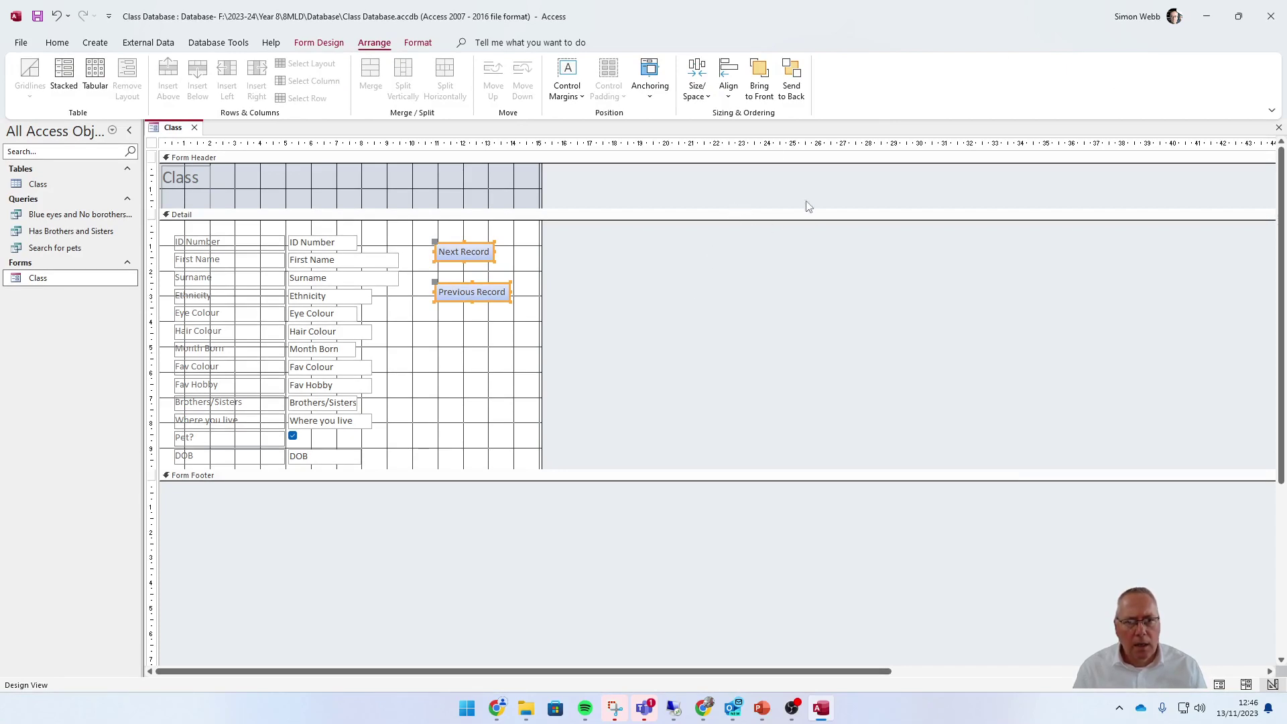
pyautogui.click(706, 101)
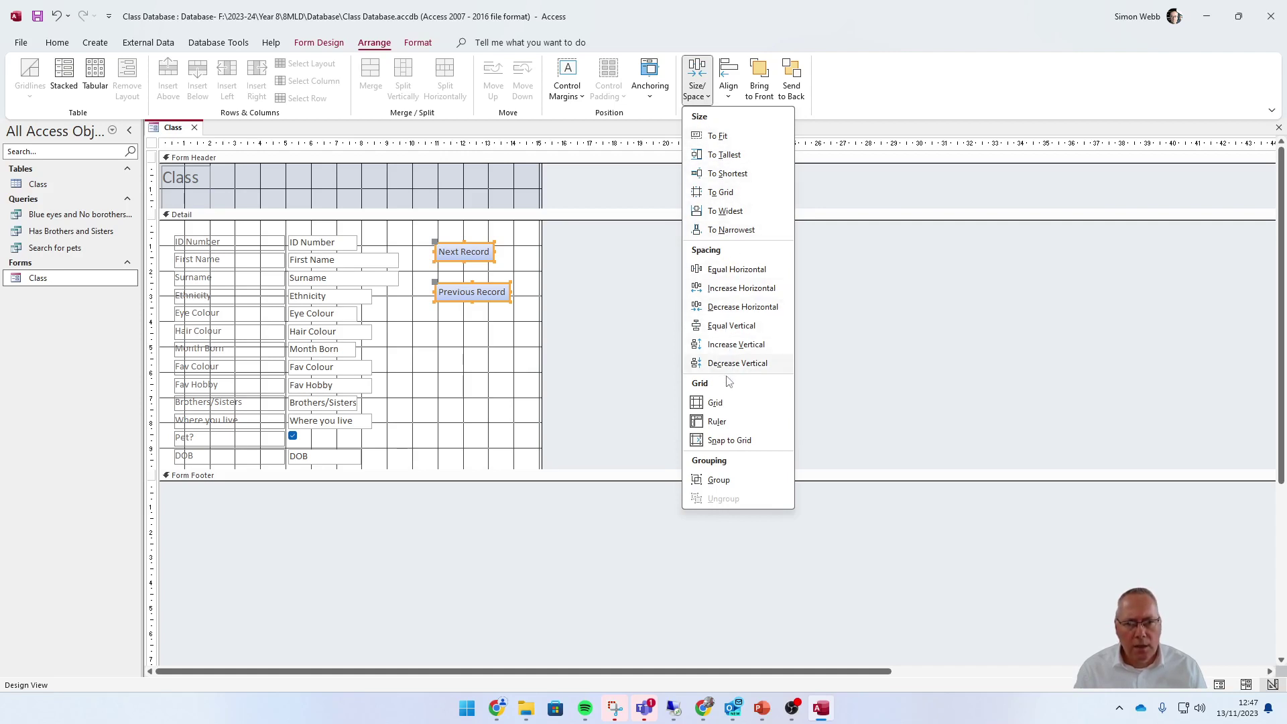
pyautogui.click(726, 211)
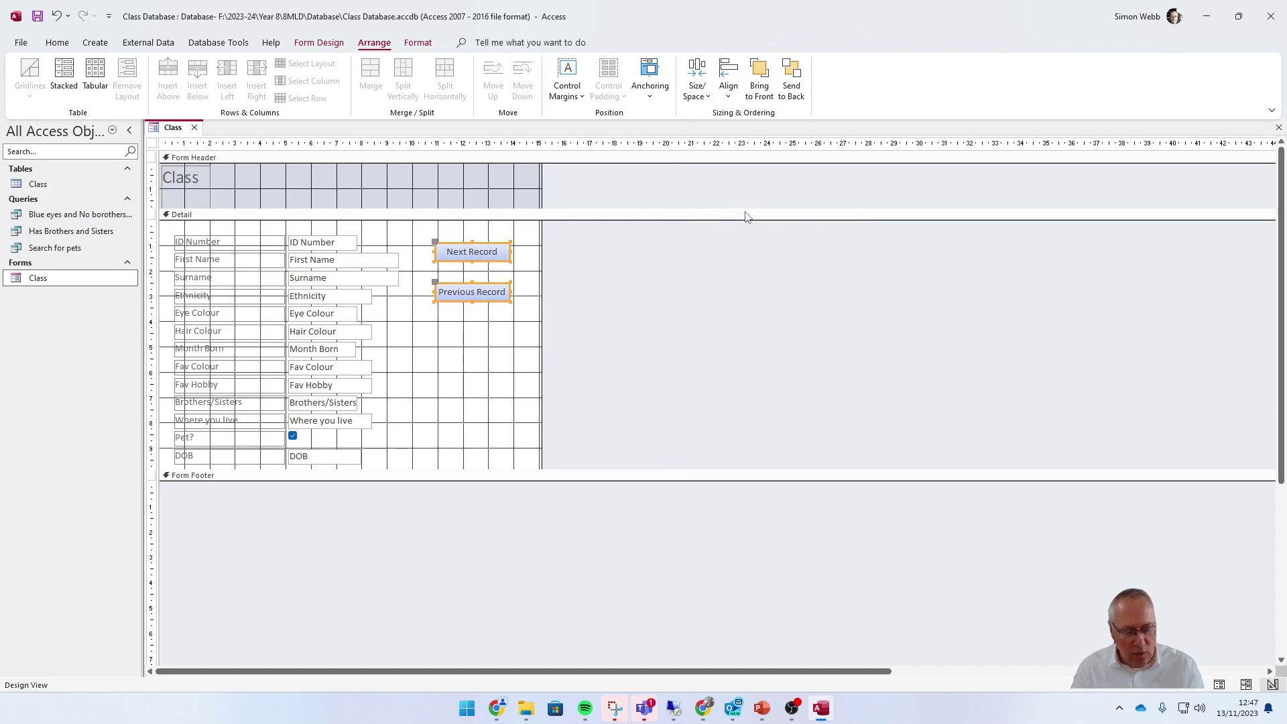
pyautogui.hotkey('ctrl', 'z')
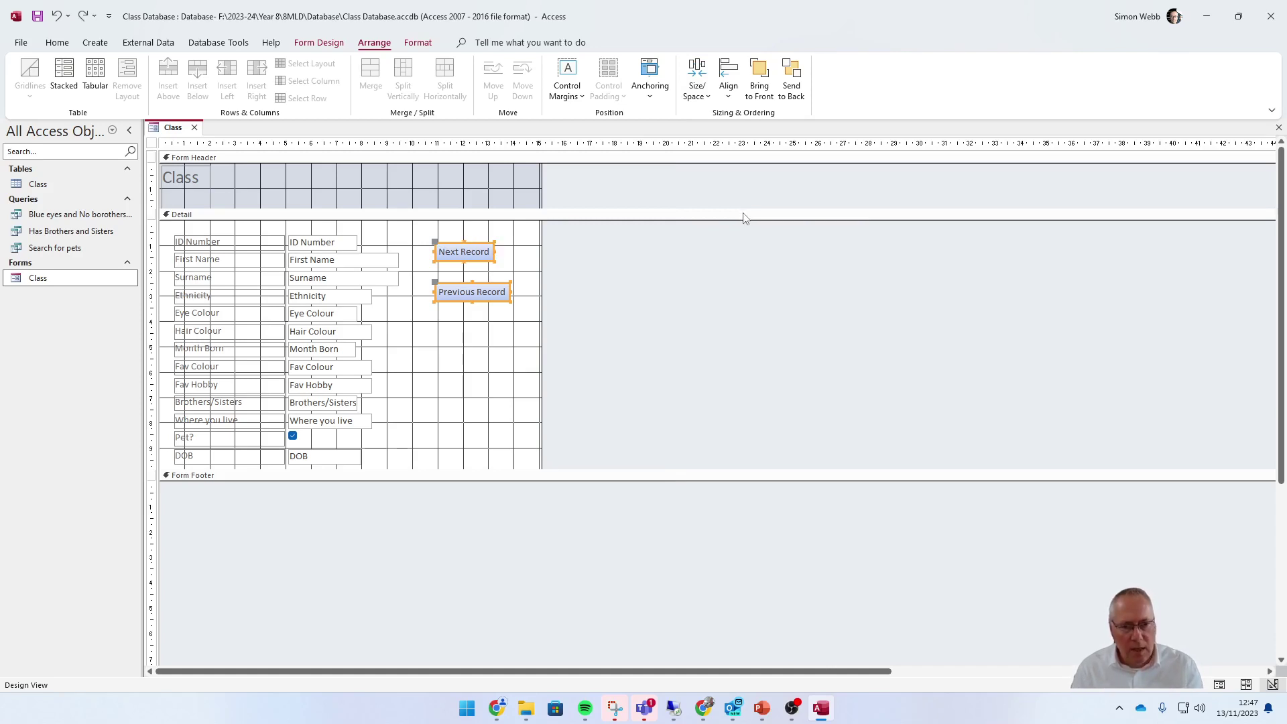
pyautogui.click(697, 94)
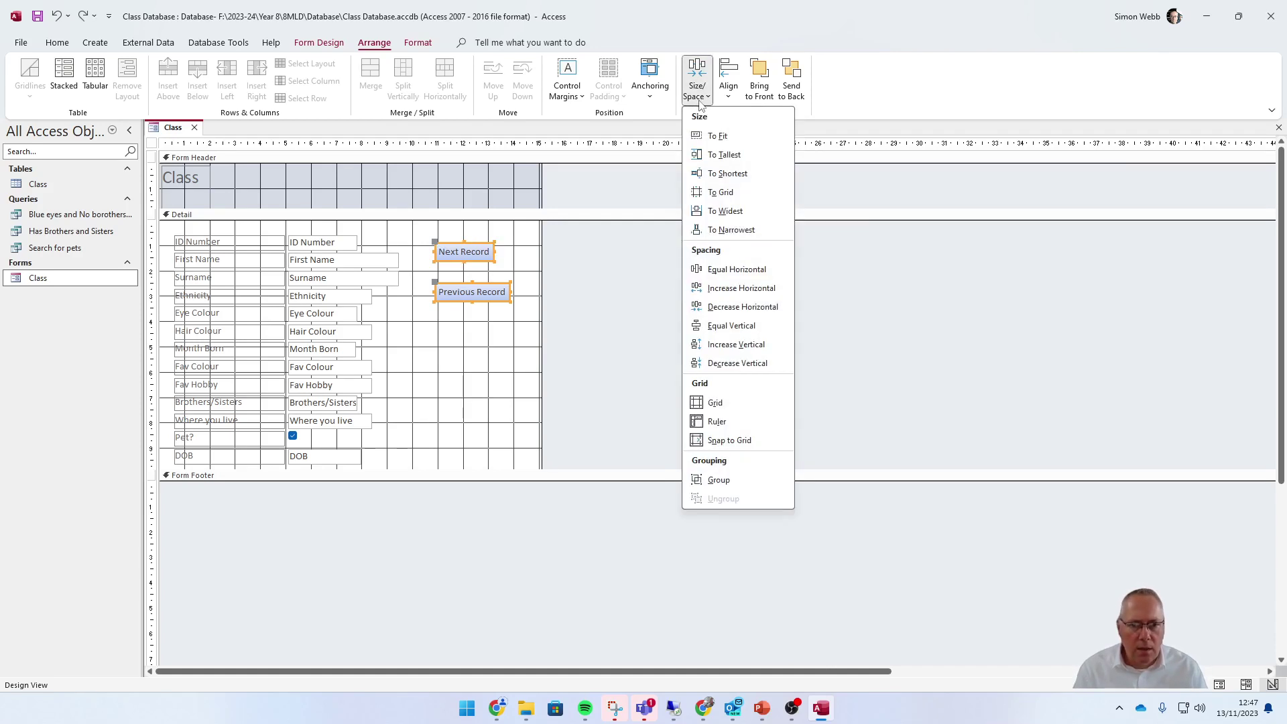
pyautogui.click(734, 213)
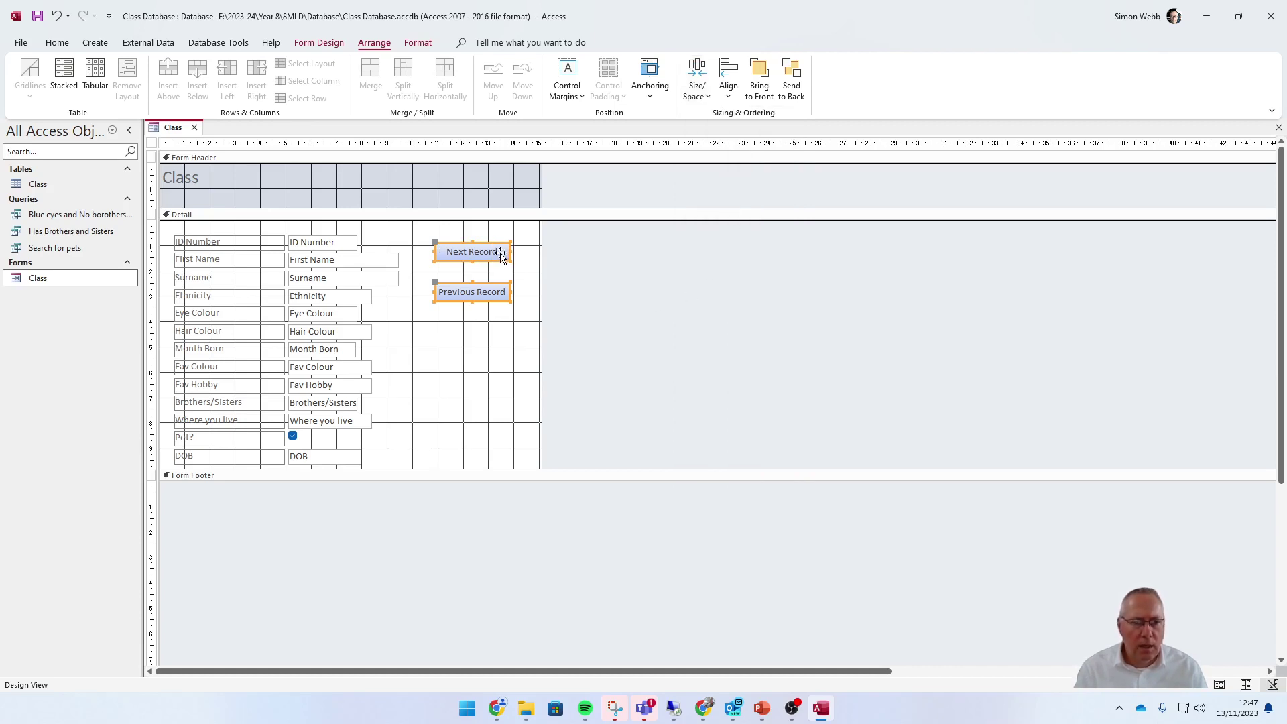
pyautogui.click(615, 379)
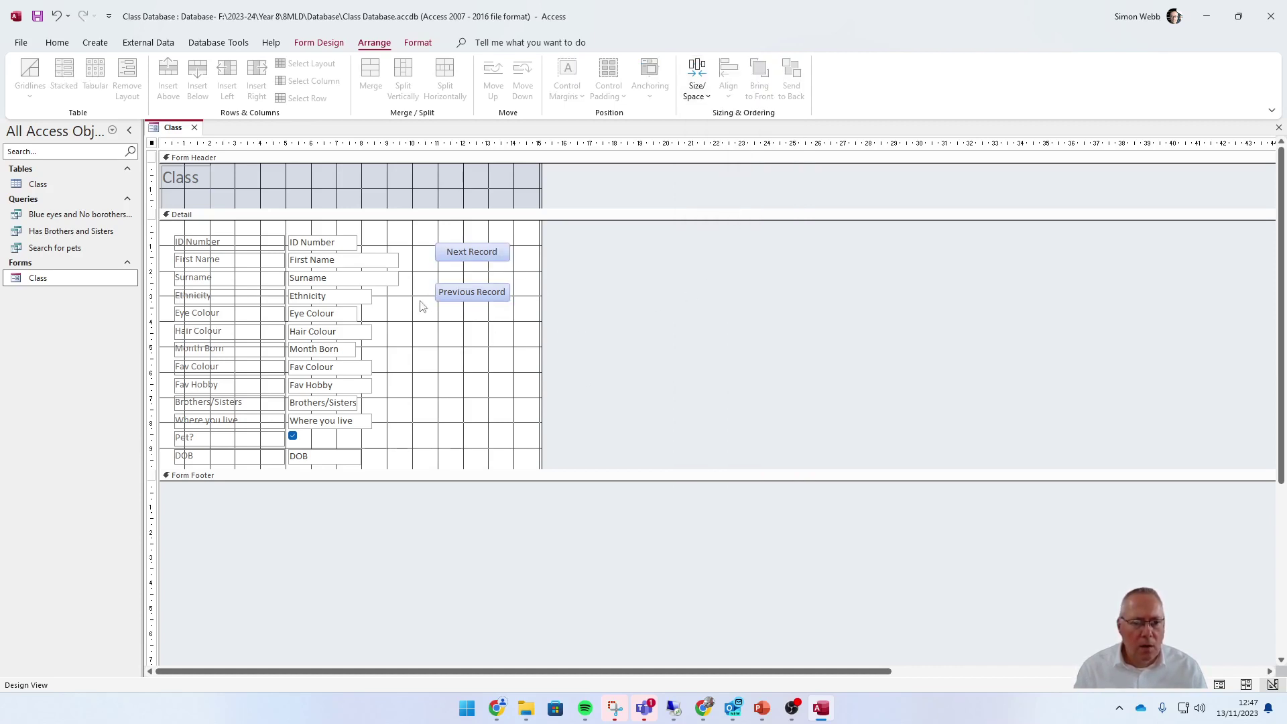
# - Shift the Previous Record button about 1 cm towards the fields and align both buttons to the grid
pyautogui.moveTo(452, 299); pyautogui.dragTo(429, 302)
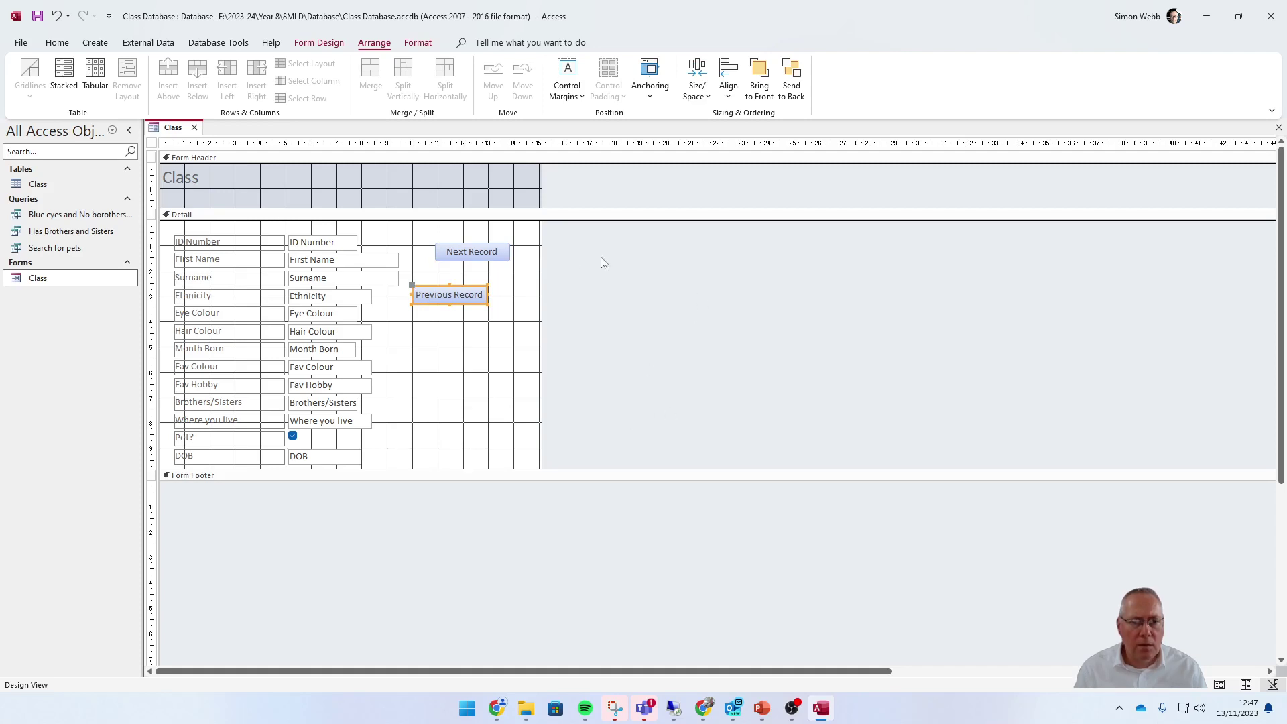
pyautogui.moveTo(415, 227); pyautogui.dragTo(507, 320)
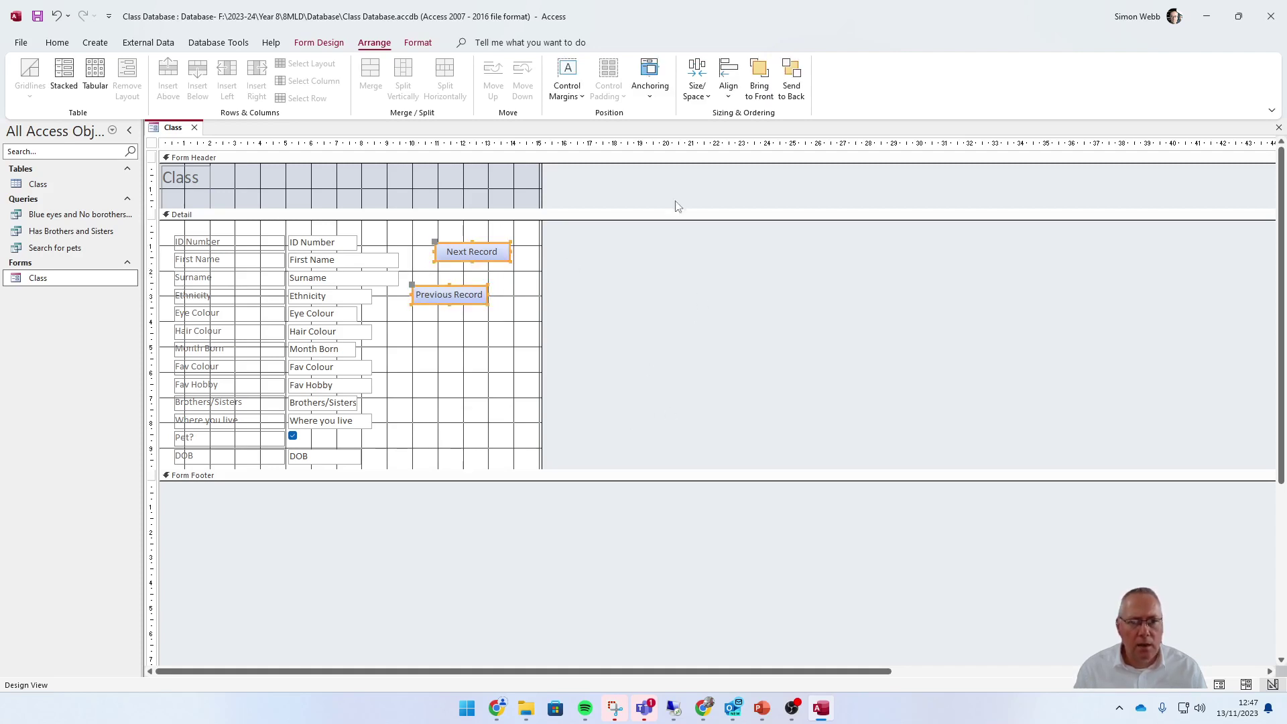
pyautogui.click(728, 79)
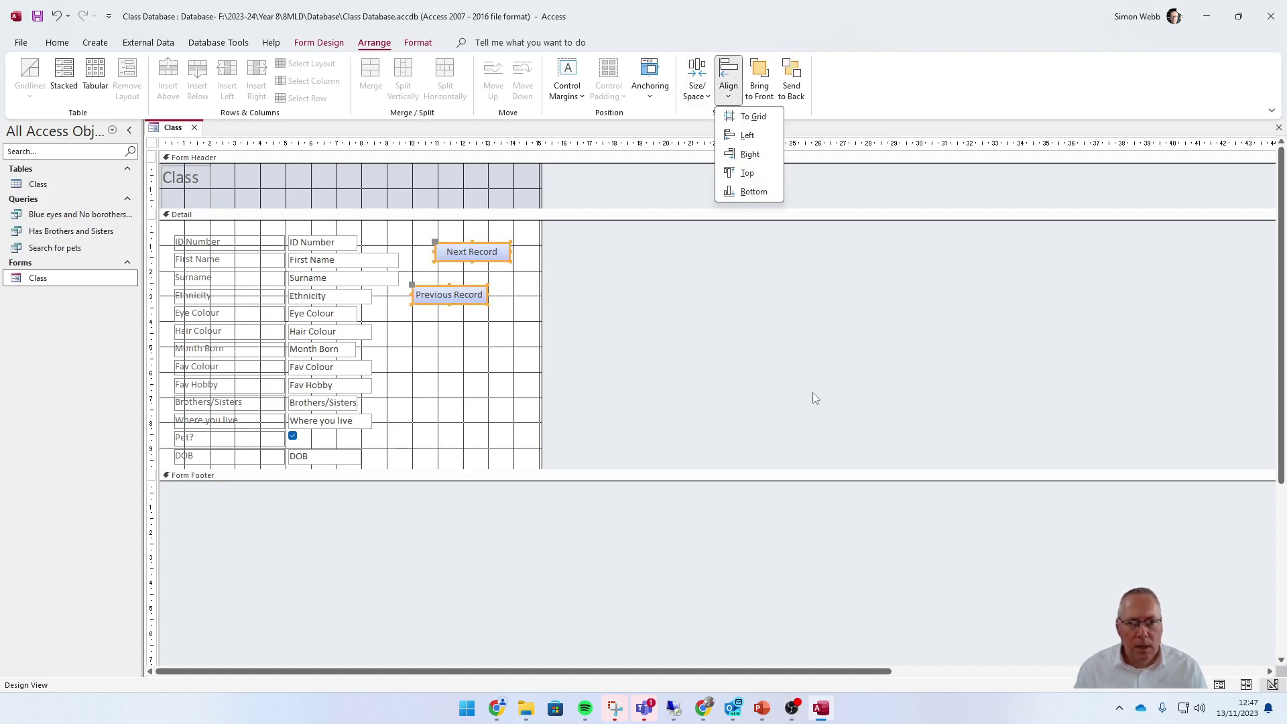
pyautogui.click(754, 117)
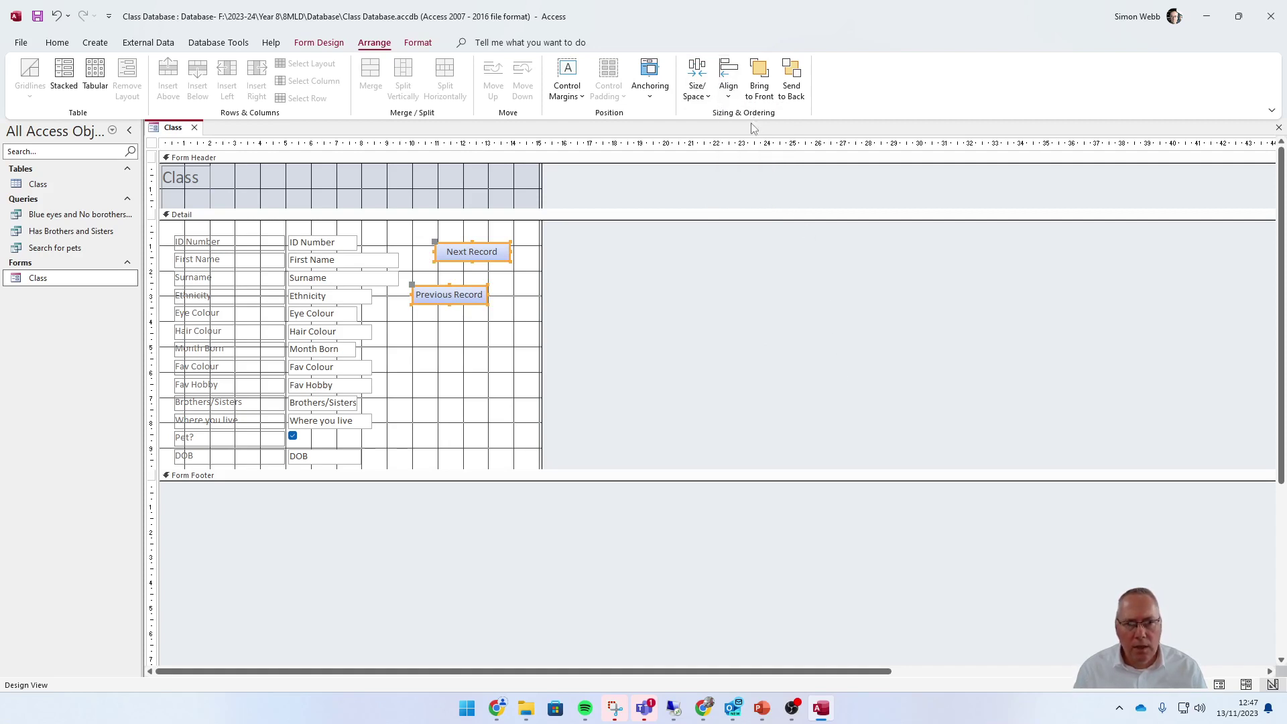
# - Align the two record buttons by their left edges, then by their right edges
pyautogui.click(724, 94)
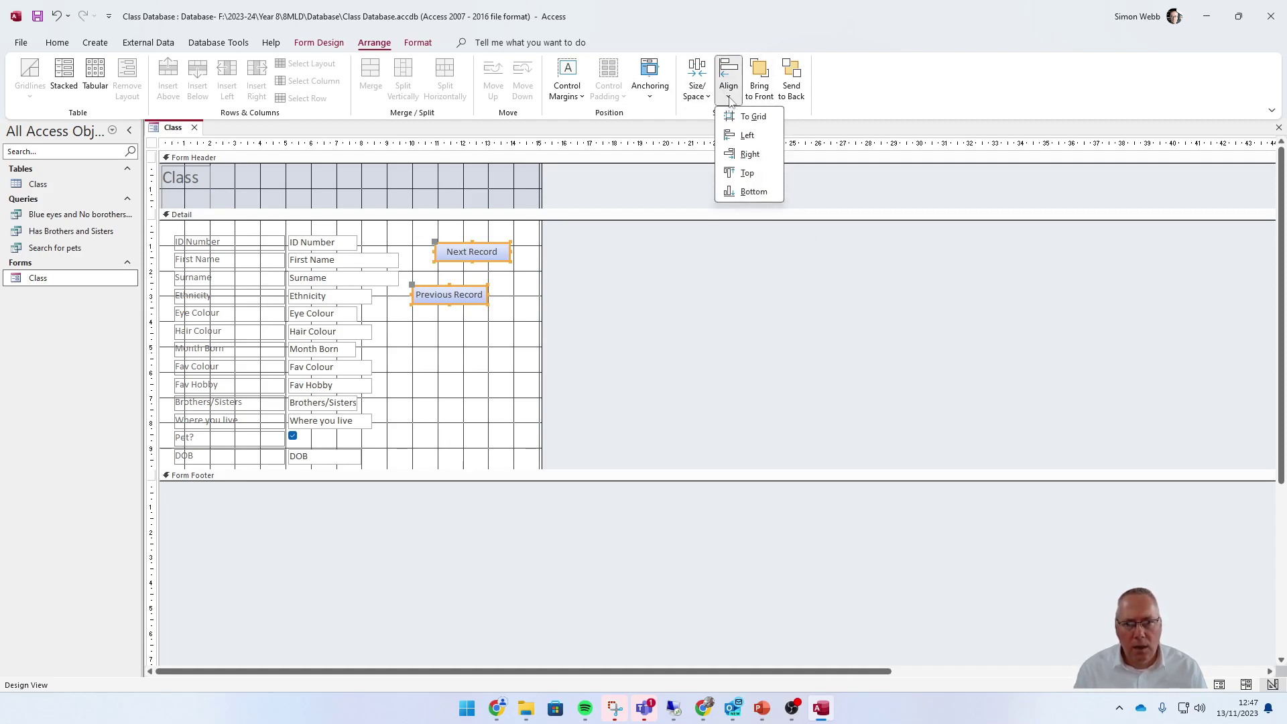
pyautogui.click(744, 135)
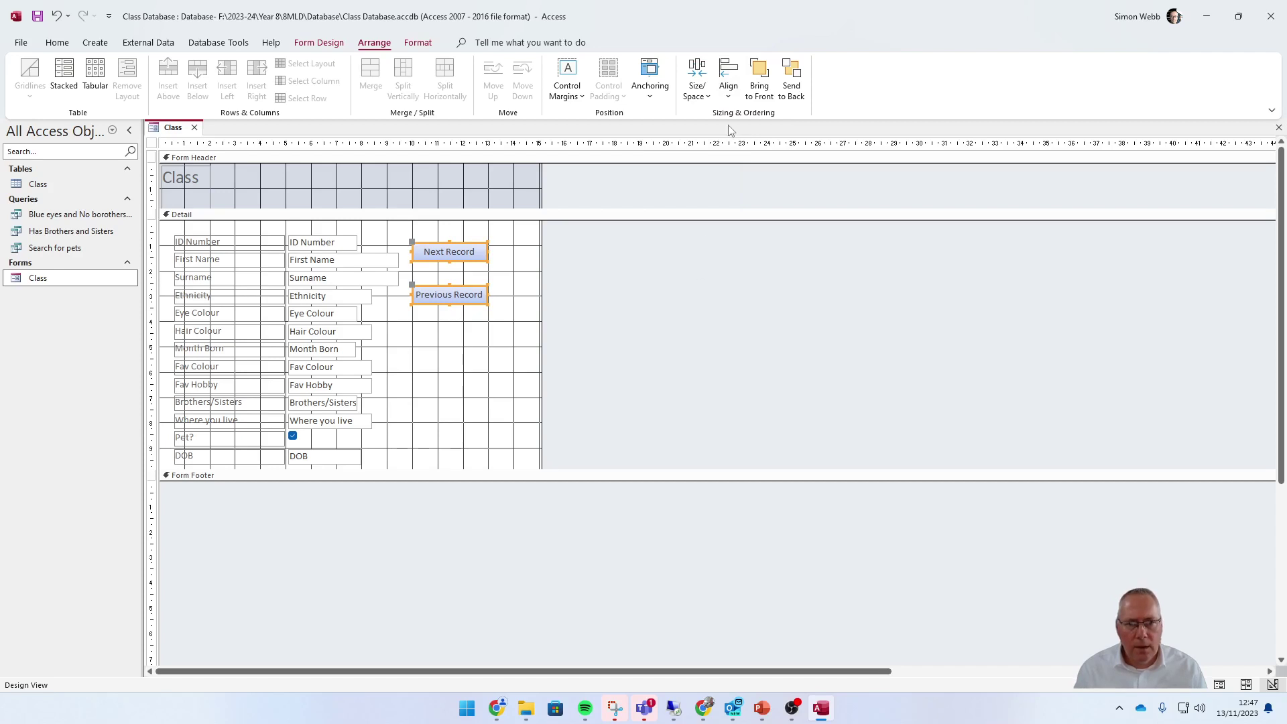
pyautogui.click(728, 91)
pyautogui.click(749, 156)
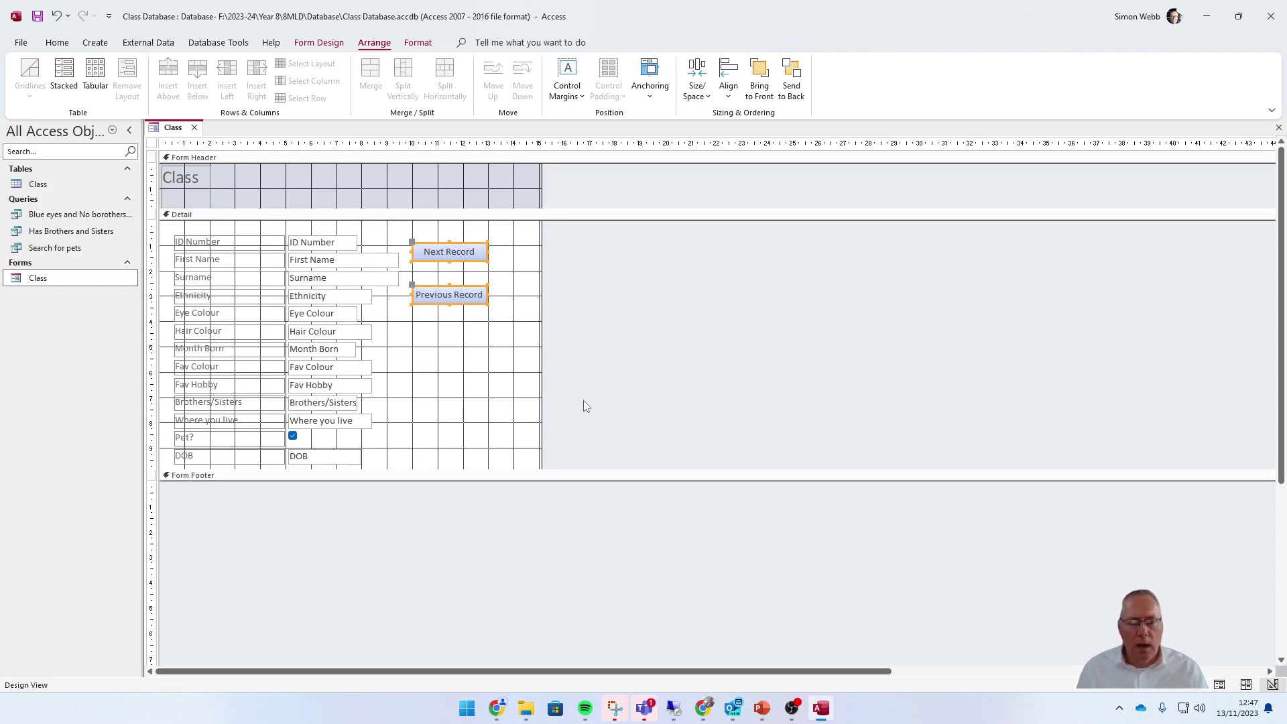
# - Move the Next Record and Previous Record buttons together about 0.8 cm away from the fields
pyautogui.moveTo(402, 229); pyautogui.dragTo(508, 329)
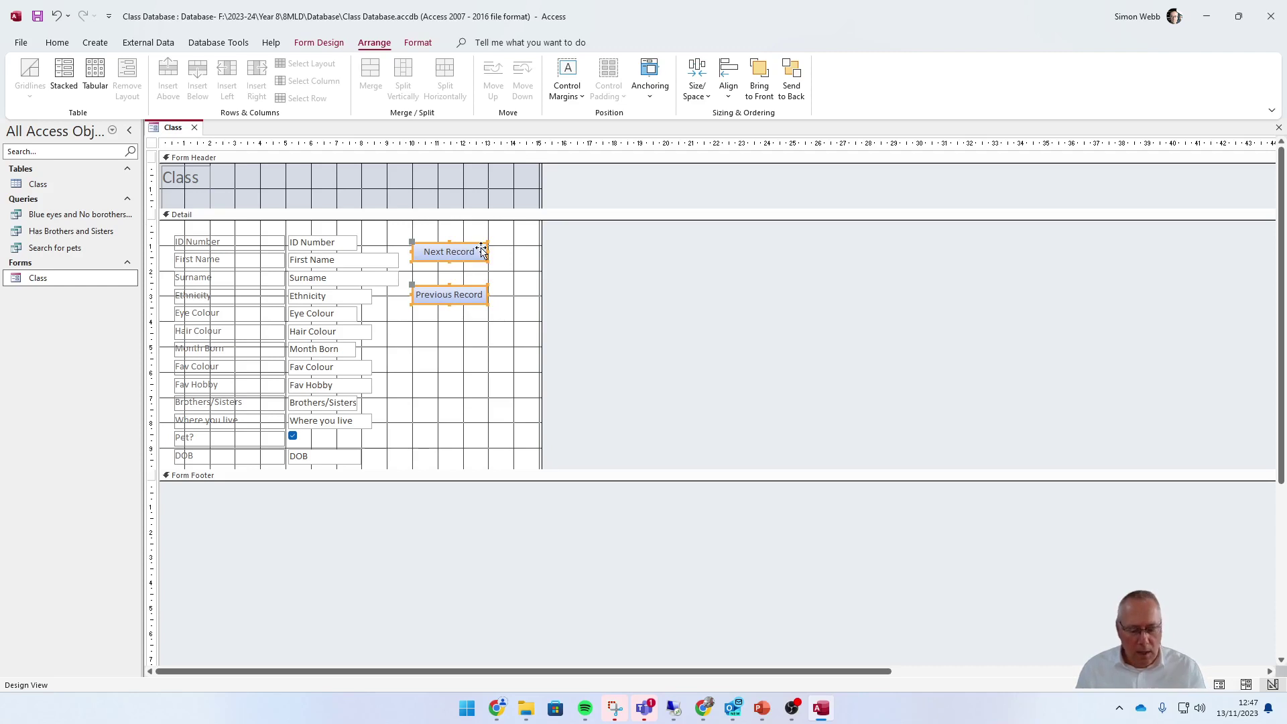
pyautogui.moveTo(481, 250); pyautogui.dragTo(501, 250)
pyautogui.click(525, 333)
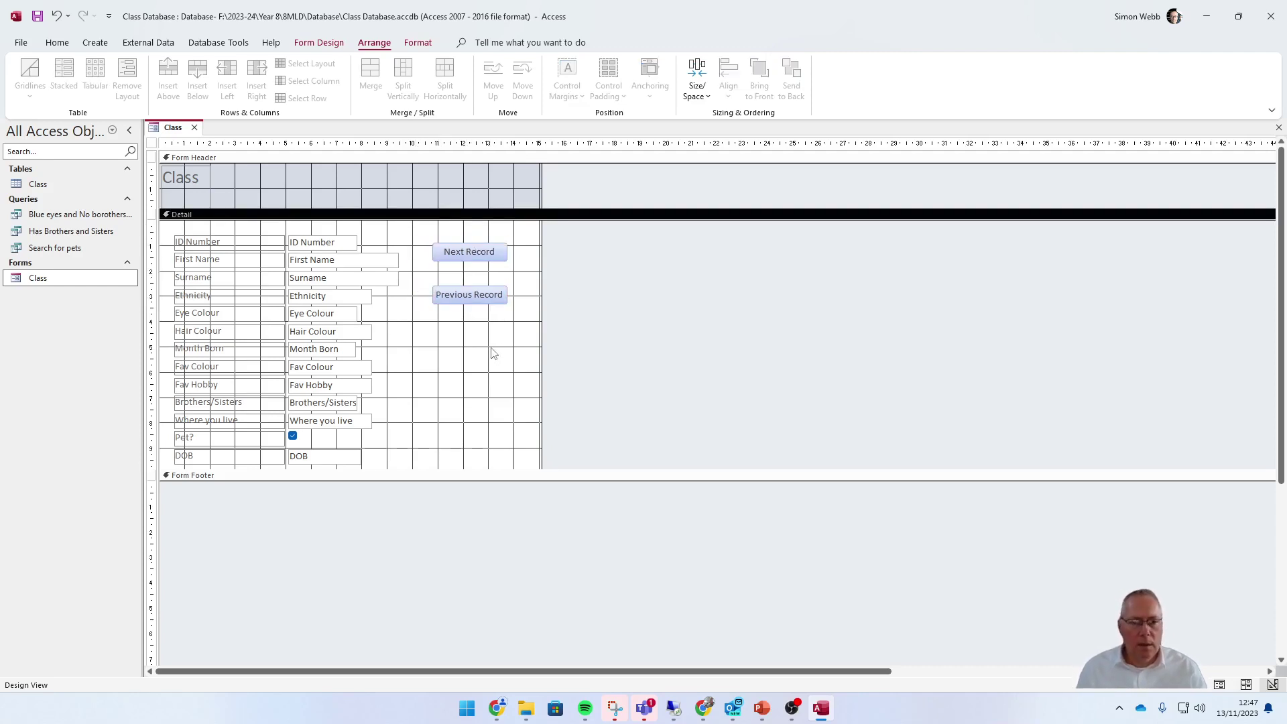